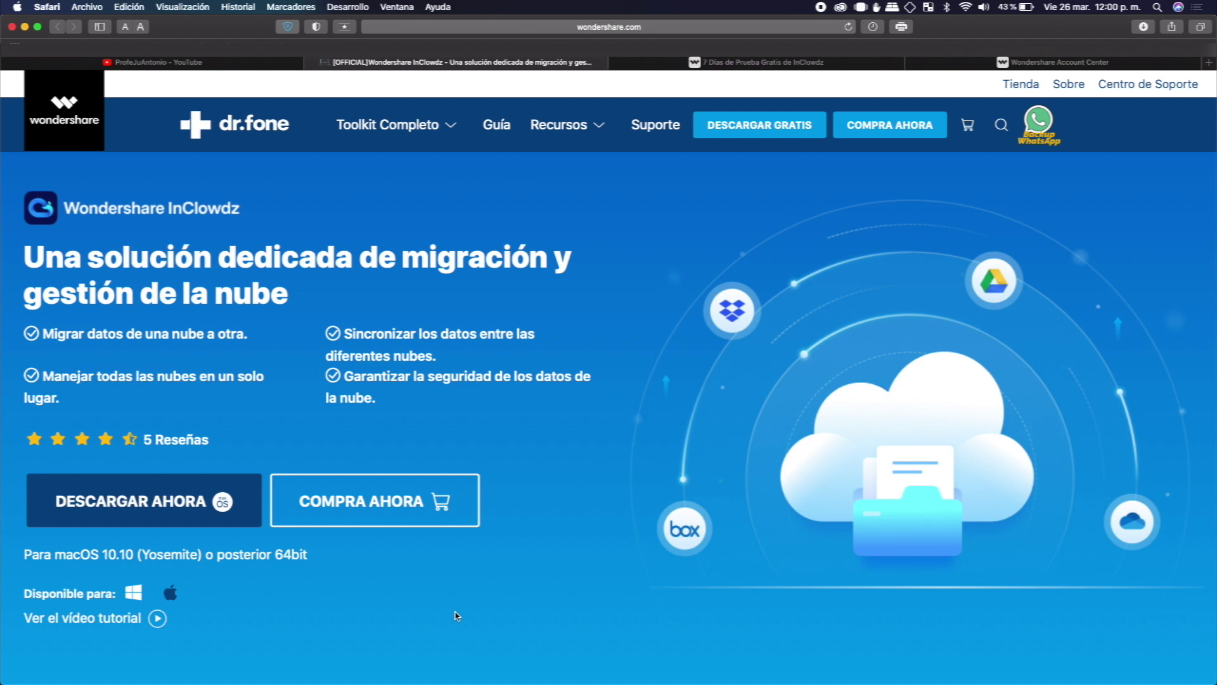
# Step: Check the Windows and macOS versions offered on the InClowdz product page
pyautogui.click(133, 592)
pyautogui.click(164, 594)
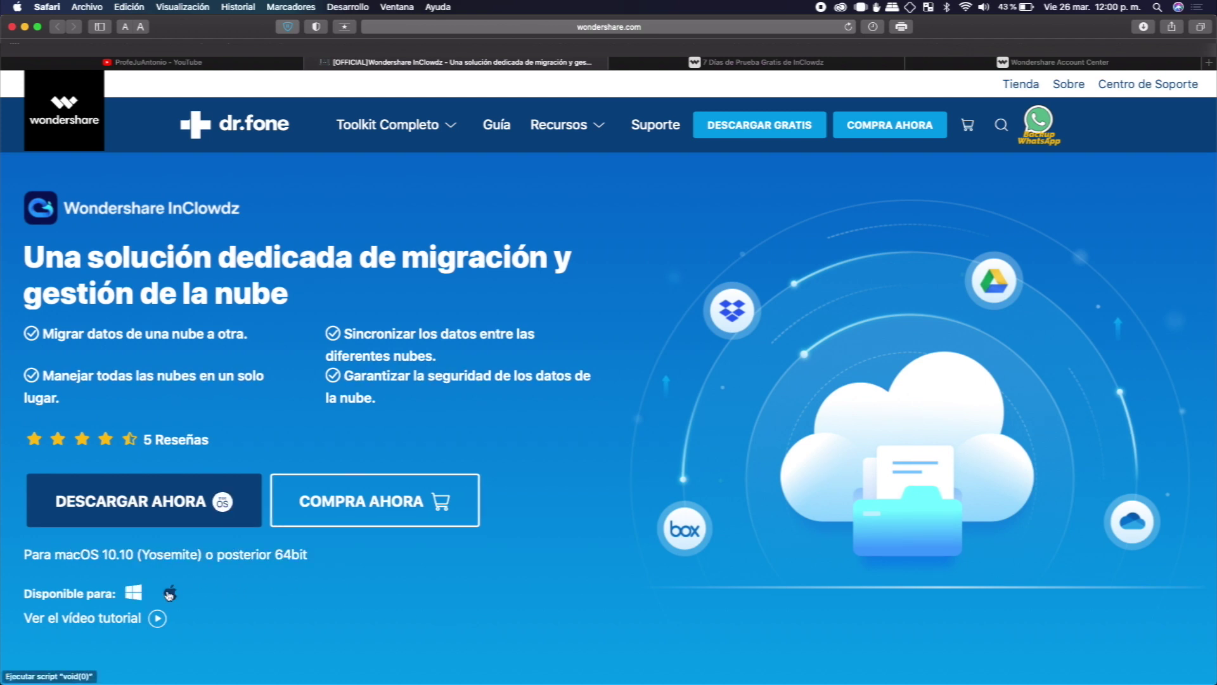
pyautogui.click(133, 592)
pyautogui.click(169, 593)
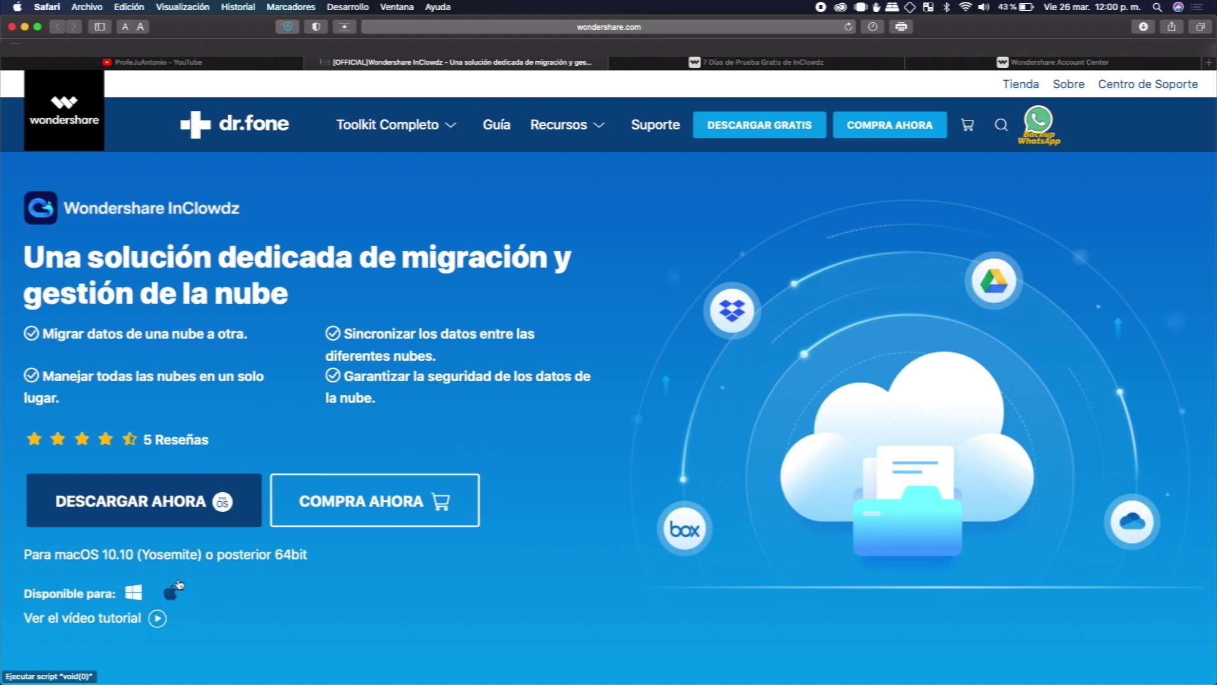
# Step: Review the conditions of the 7-day free InClowdz trial, including no payment required and technical support
pyautogui.hotkey('ctrl', 'Tab')
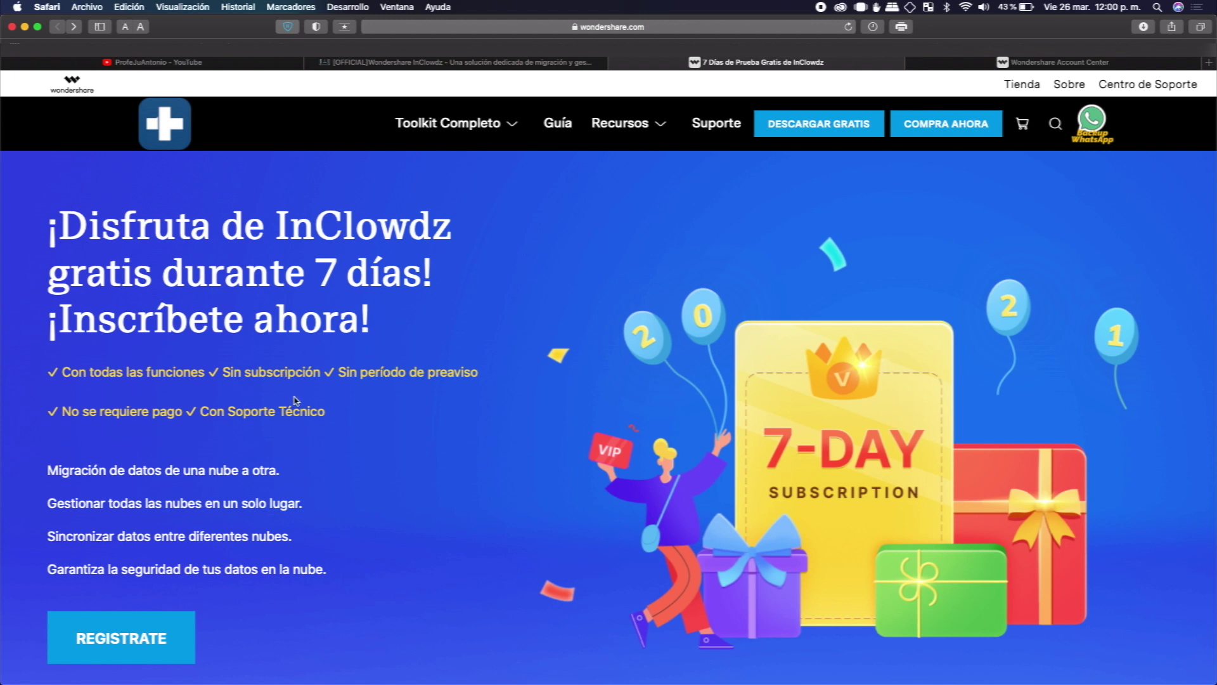
pyautogui.moveTo(187, 413); pyautogui.dragTo(98, 411)
pyautogui.click(236, 418)
pyautogui.moveTo(209, 411); pyautogui.dragTo(293, 411)
pyautogui.click(360, 423)
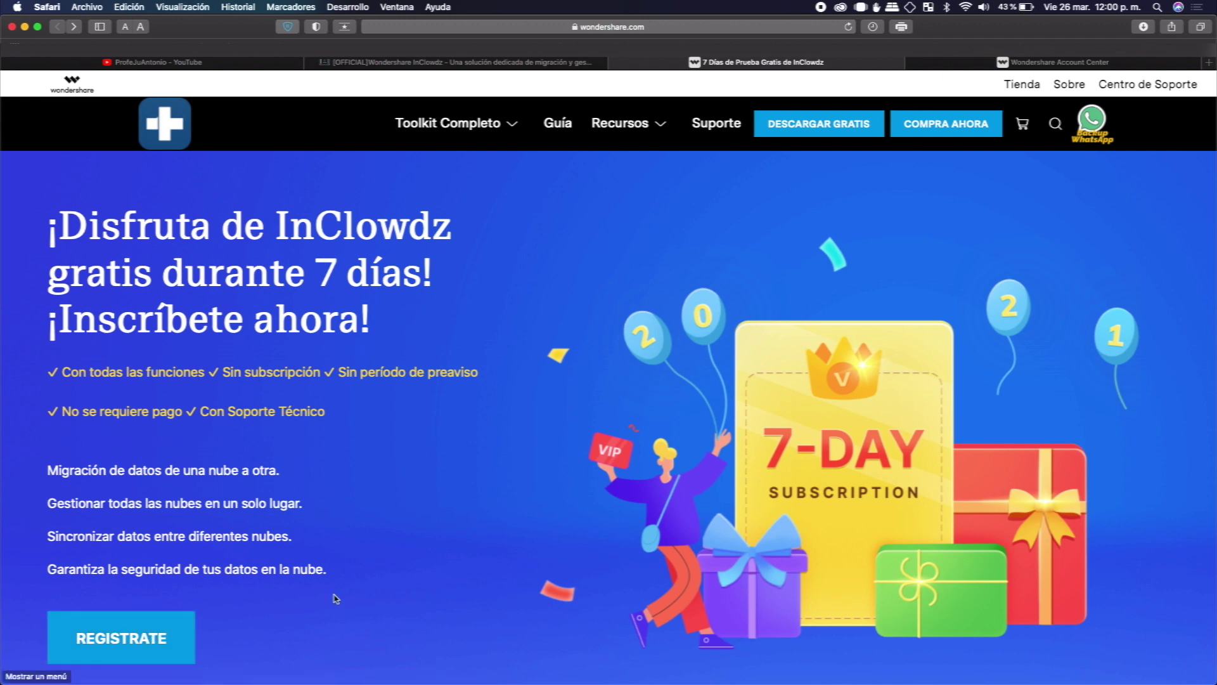
# Step: Open the account creation form on the Wondershare ID sign-in page
pyautogui.hotkey('ctrl', 'Tab')
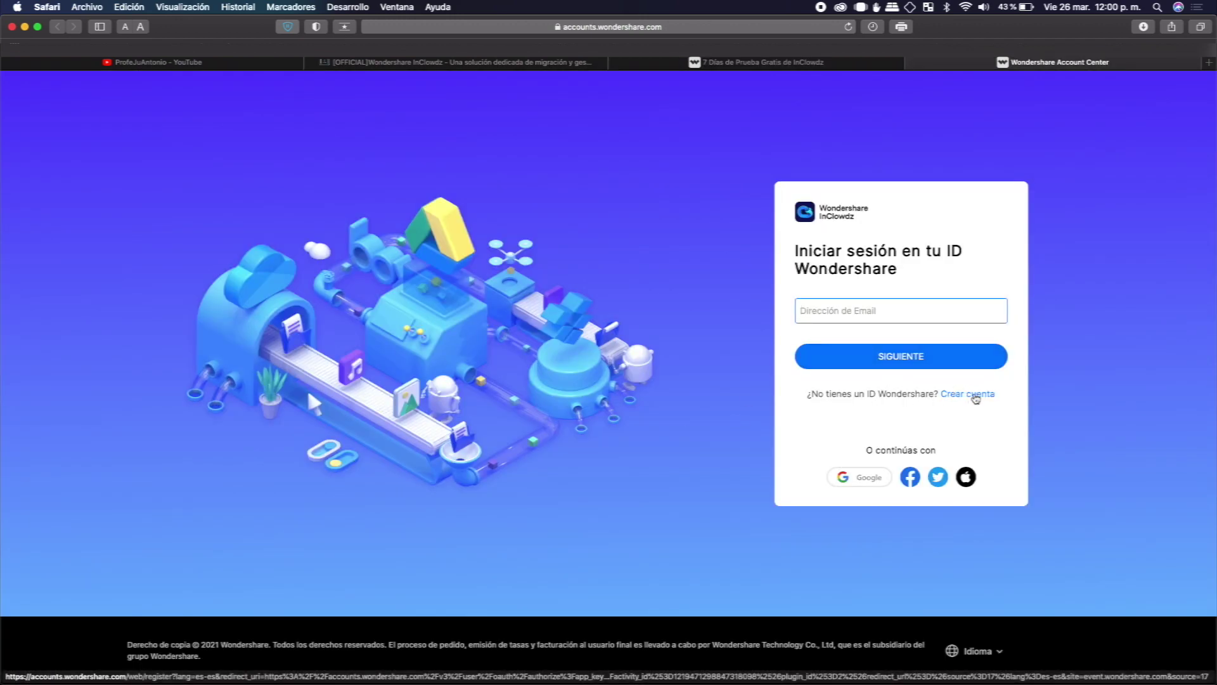
pyautogui.click(978, 397)
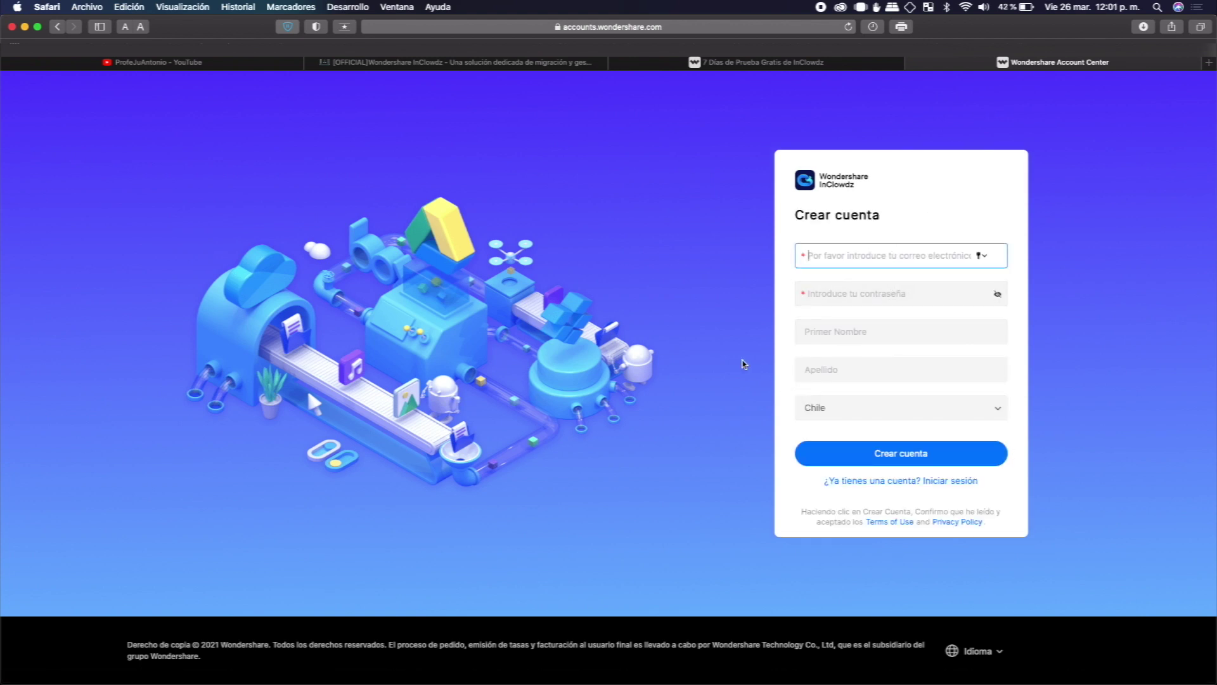
# Step: Switch to the InClowdz desktop app and sign in with the Wondershare account's e-mail and password
pyautogui.hotkey('ctrl', 'shift', 'Tab')
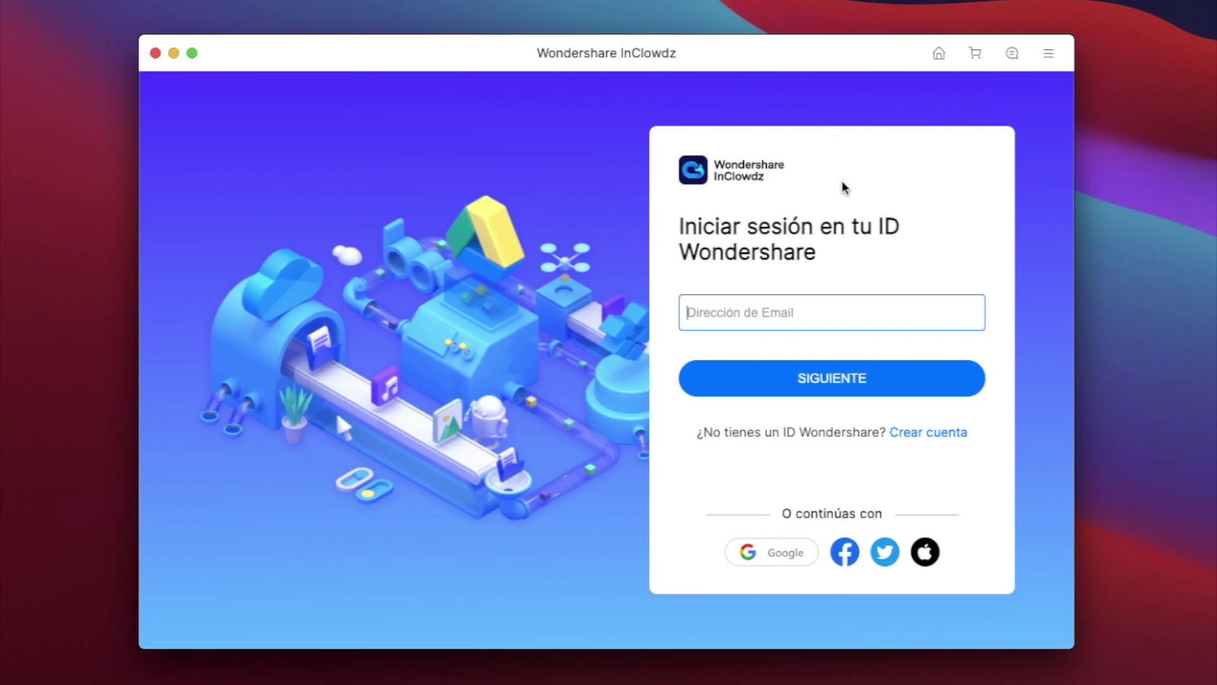
pyautogui.click(769, 321)
pyautogui.press('super+v')
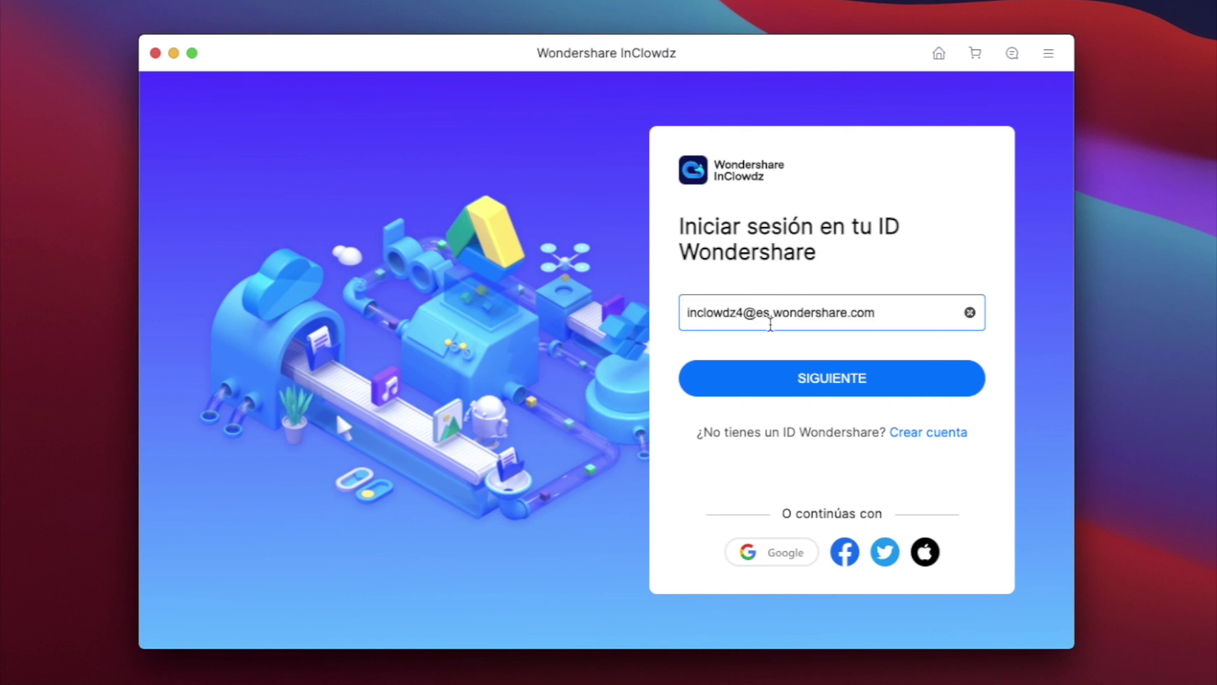
pyautogui.click(777, 381)
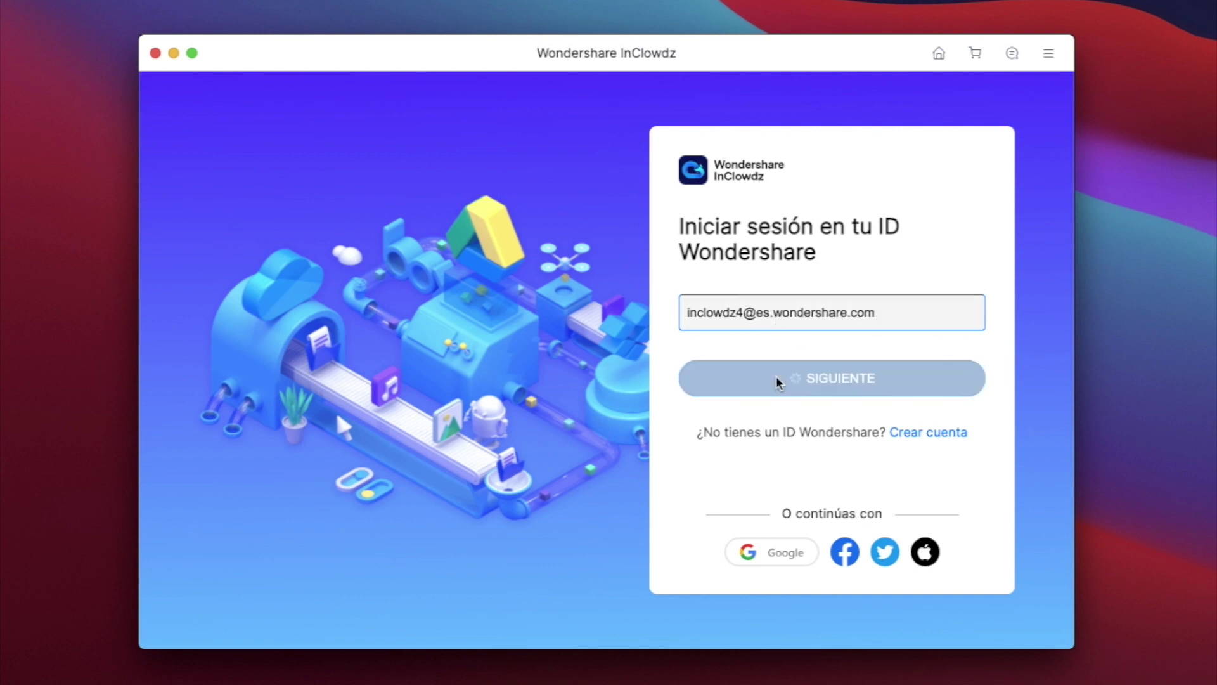
pyautogui.press('super+v')
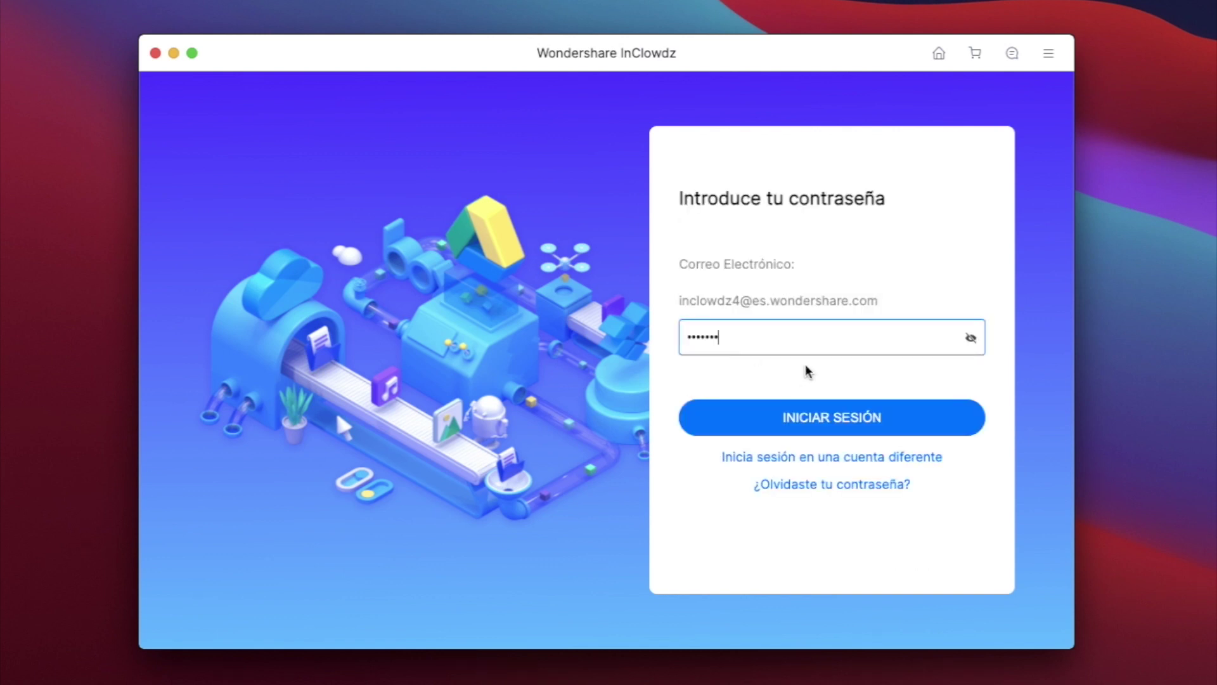
pyautogui.click(881, 416)
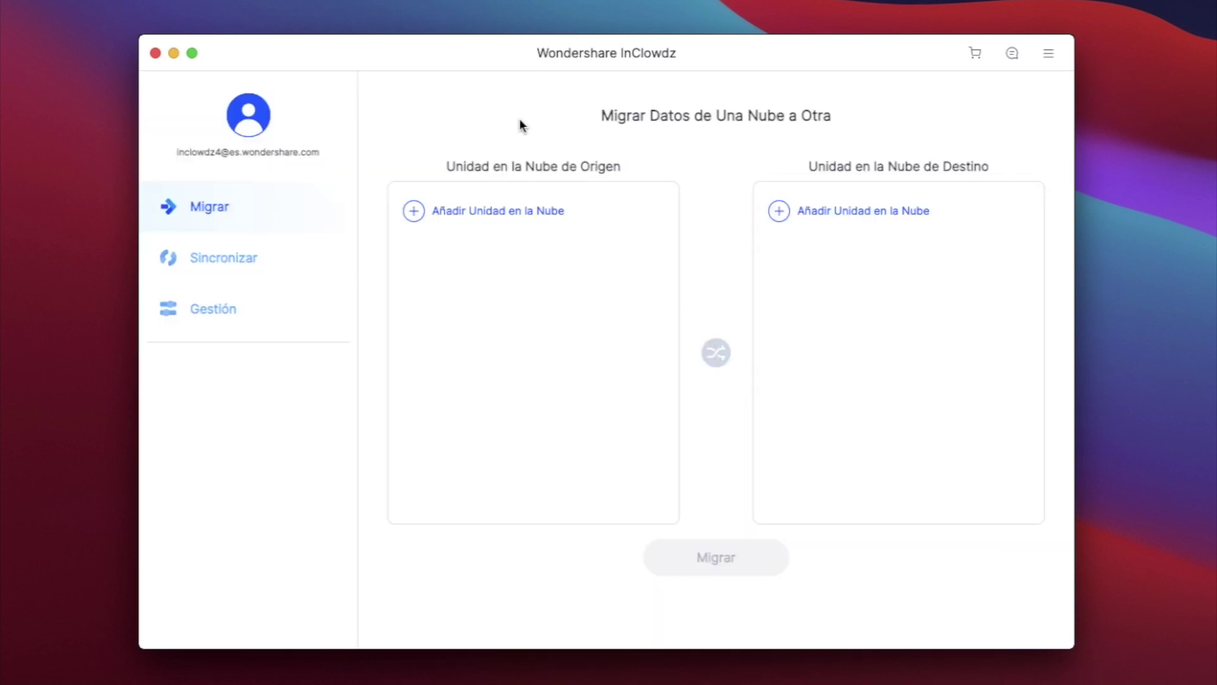
# Step: Look over the synchronization and drive management sections, and return to the migration section
pyautogui.click(239, 256)
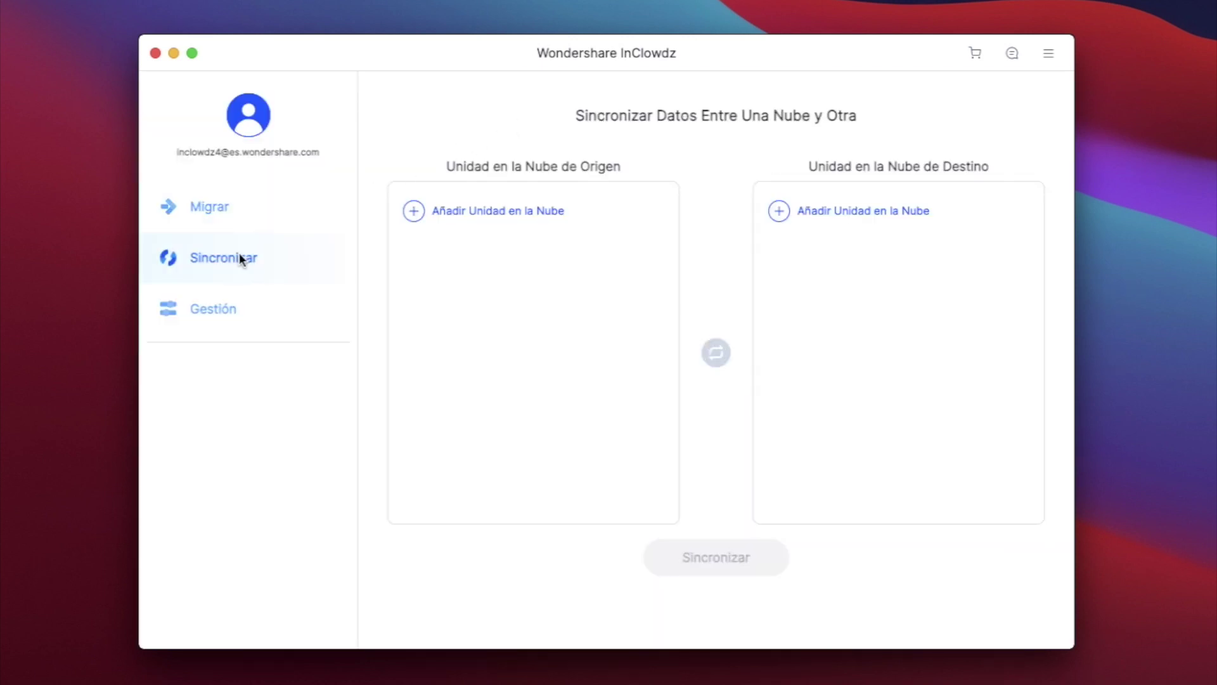
pyautogui.click(218, 312)
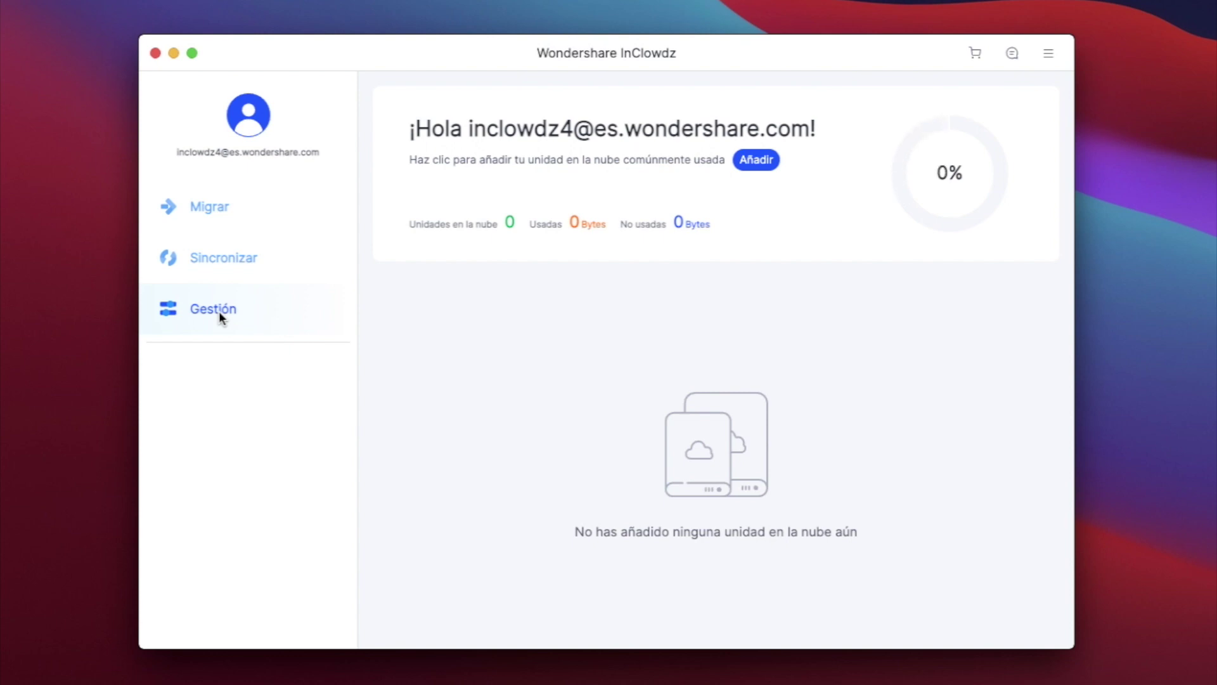
pyautogui.click(223, 202)
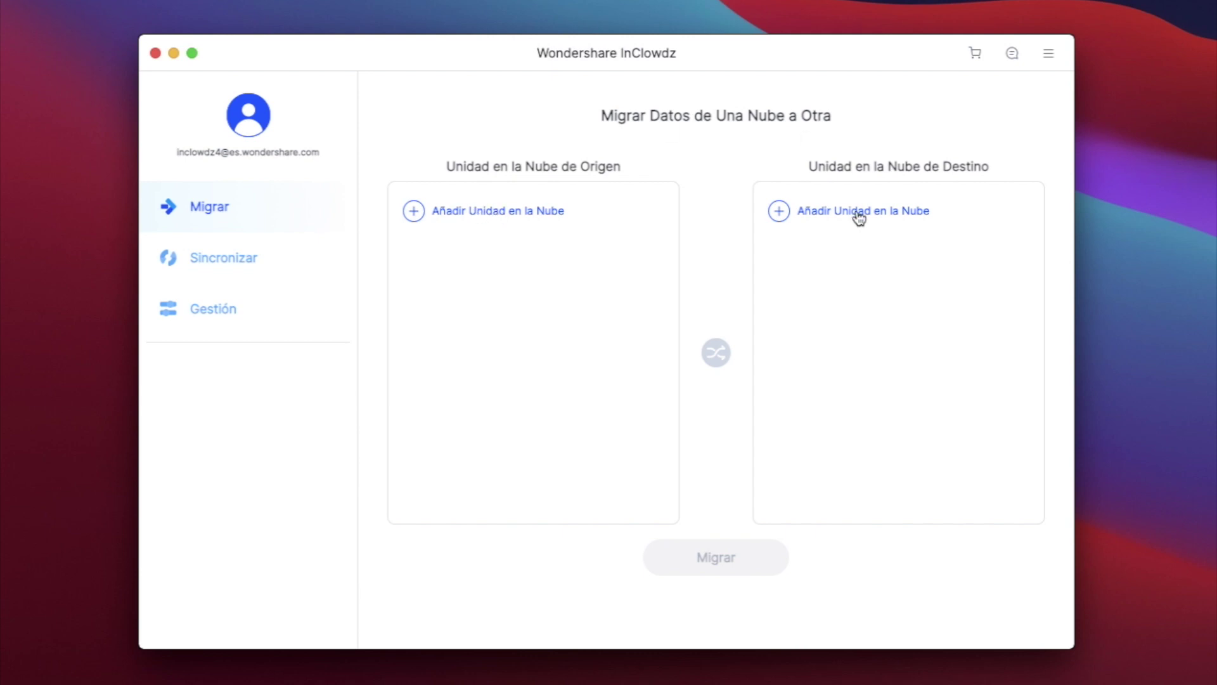
# Step: Connect Dropbox as a cloud drive, allowing InClowdz access to the account and confirming the authorization
pyautogui.click(486, 211)
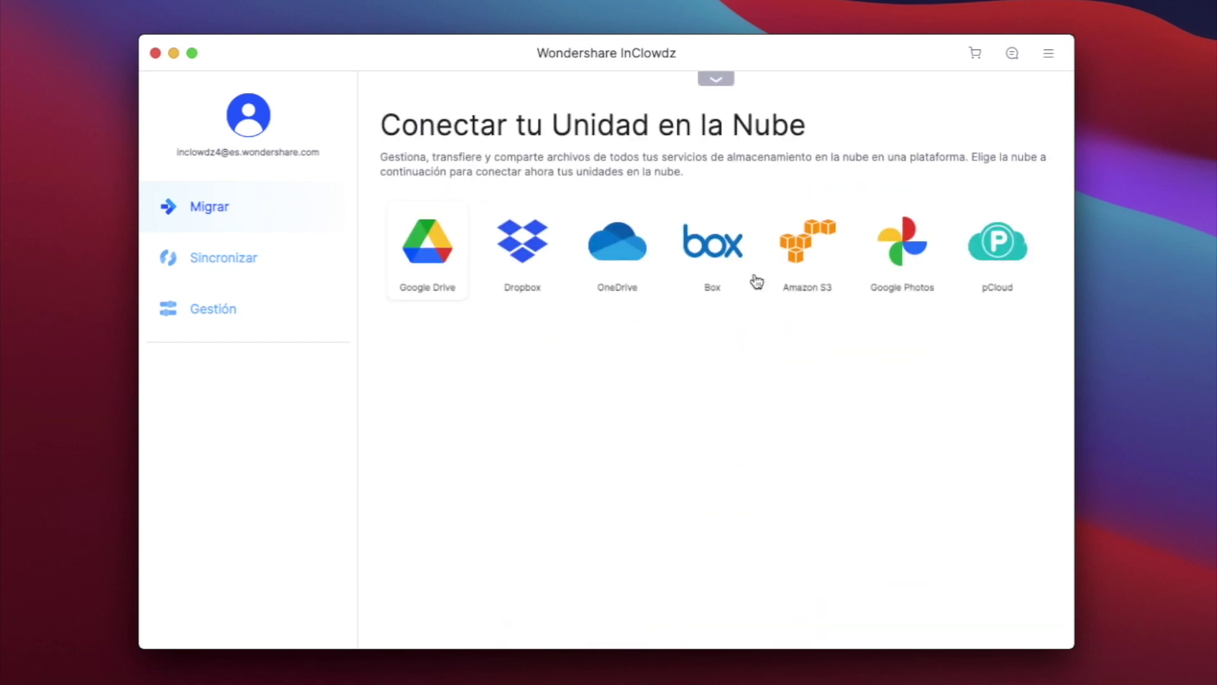
pyautogui.click(538, 250)
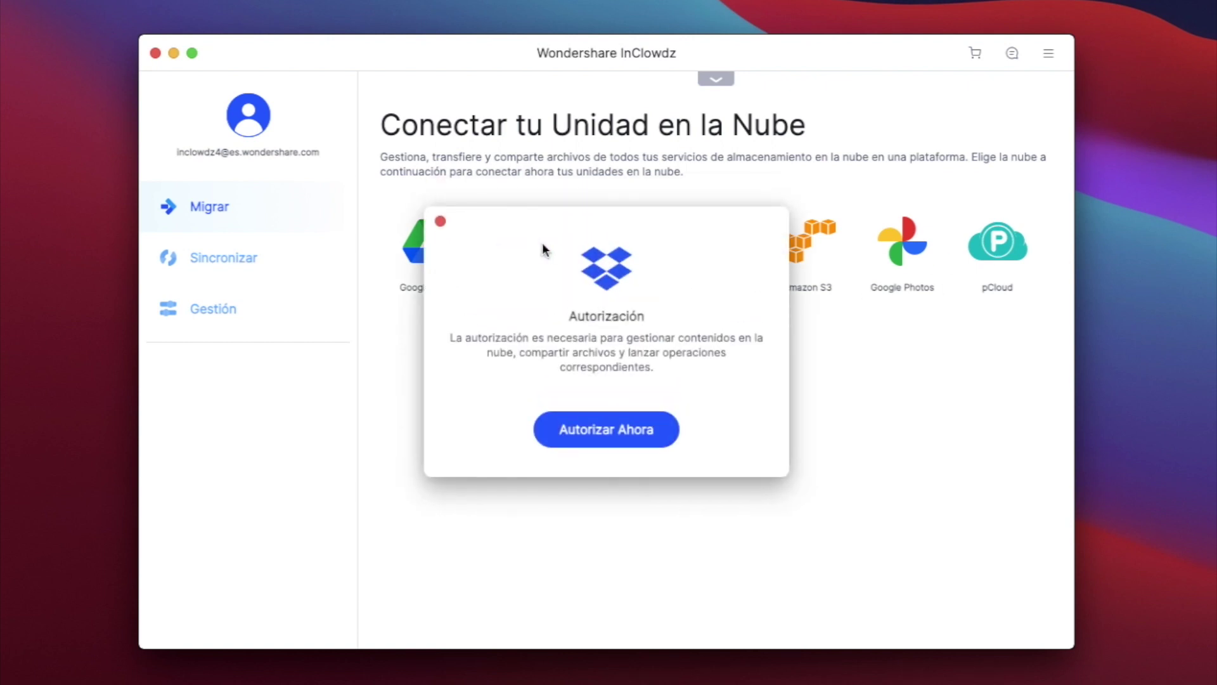
pyautogui.click(669, 434)
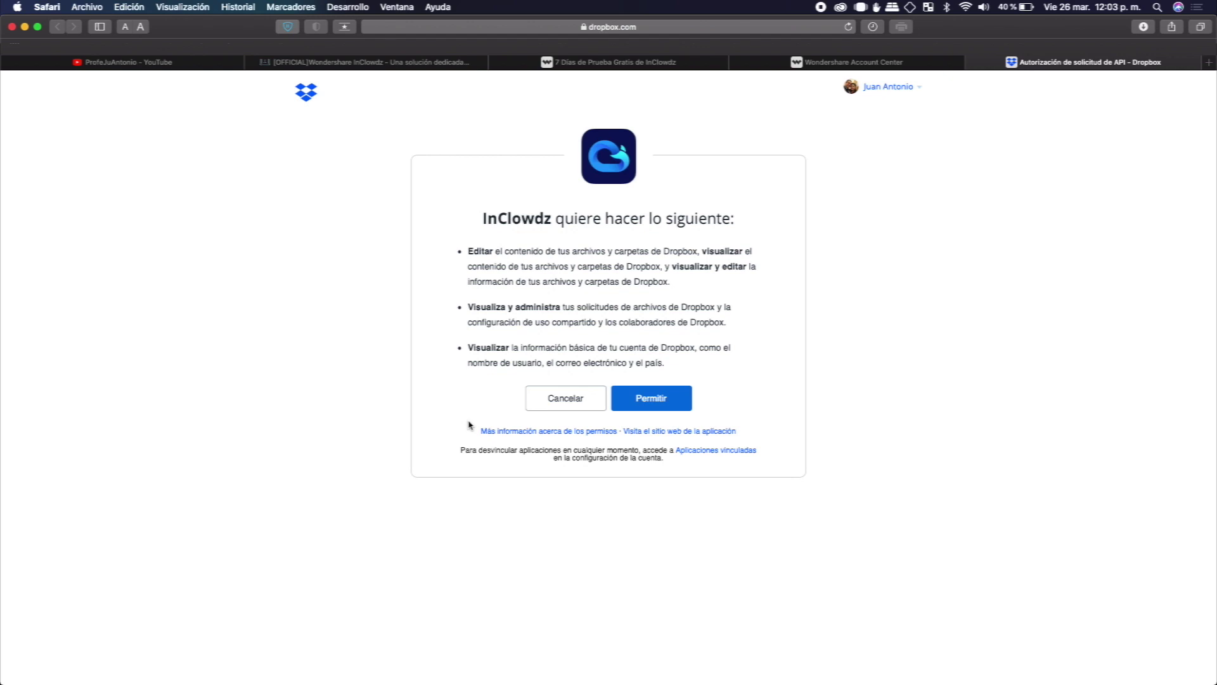
pyautogui.click(669, 402)
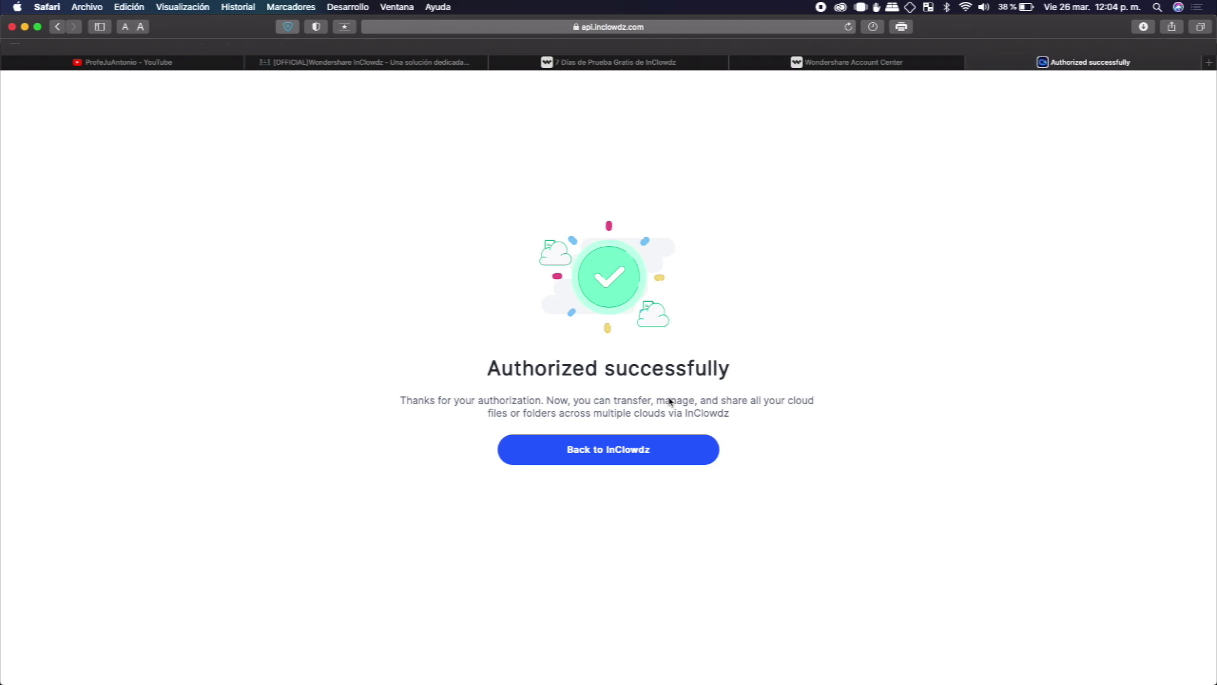
pyautogui.click(660, 455)
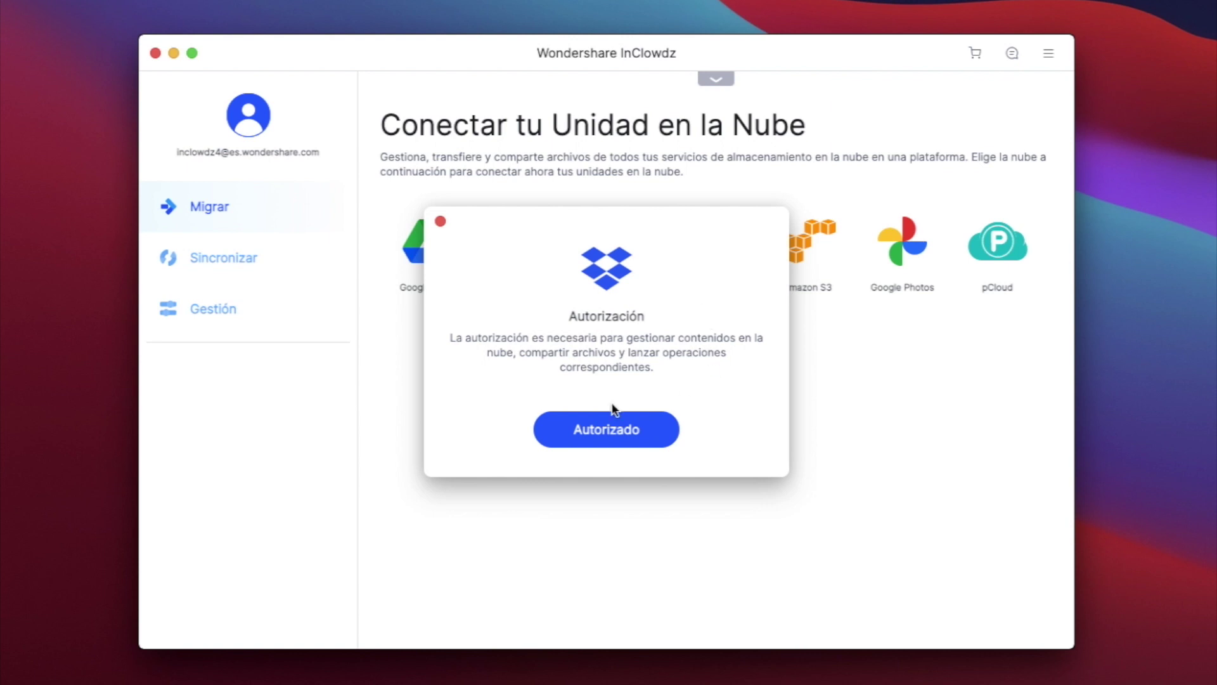
pyautogui.click(627, 430)
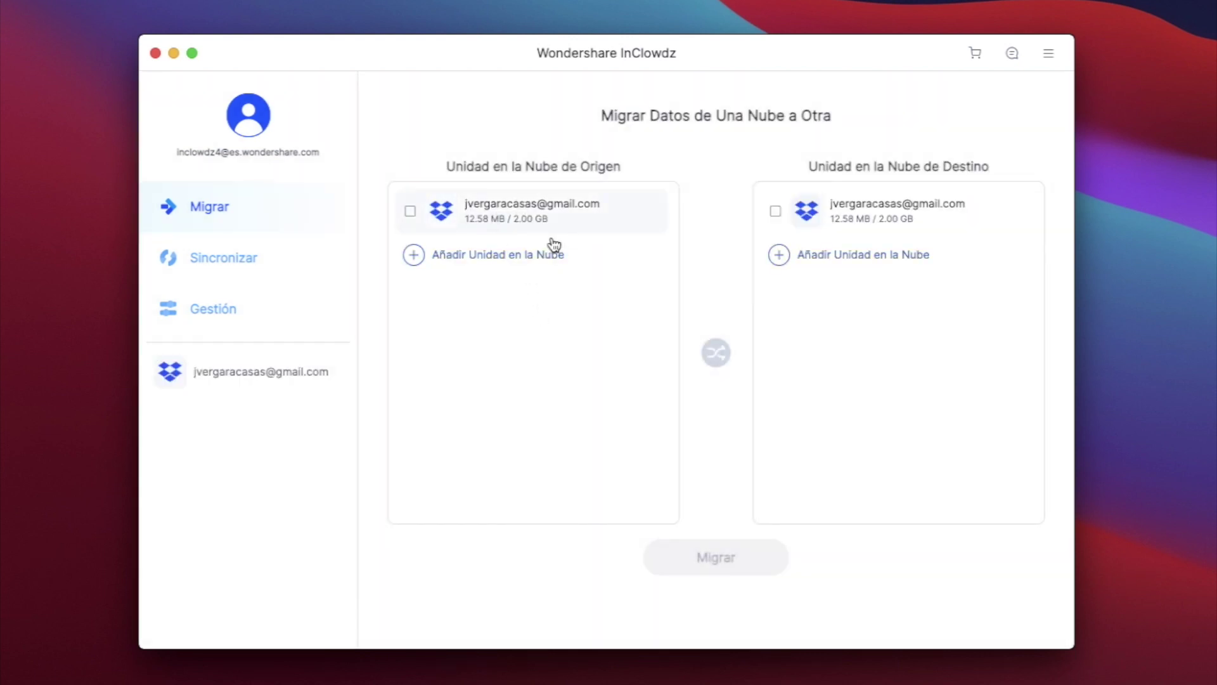
# Step: Add Box as another cloud drive, granting InClowdz access to the account and confirming the authorization
pyautogui.click(779, 256)
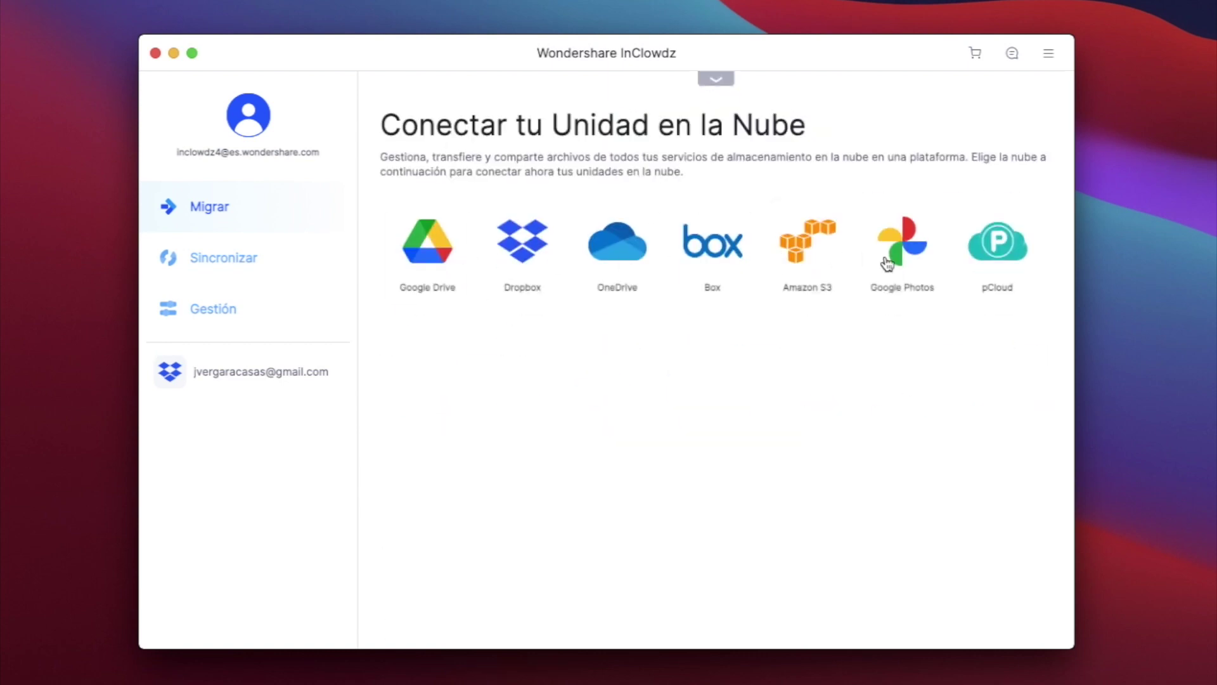
pyautogui.click(715, 253)
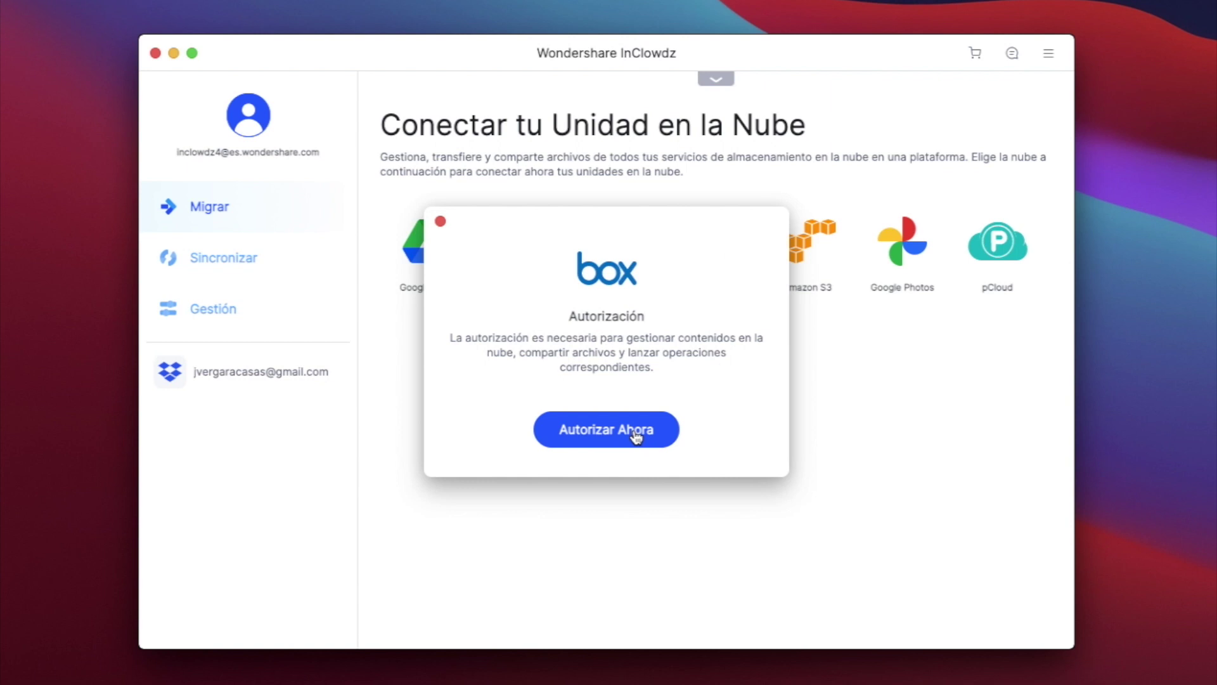
pyautogui.click(636, 436)
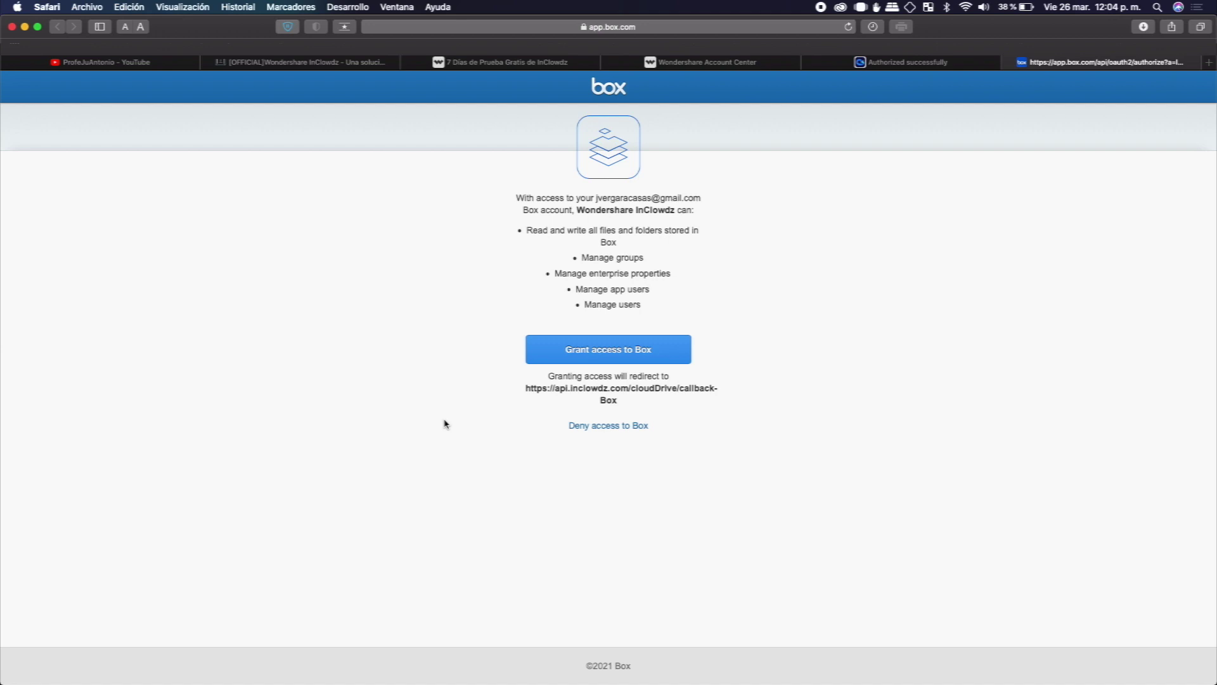
pyautogui.click(665, 353)
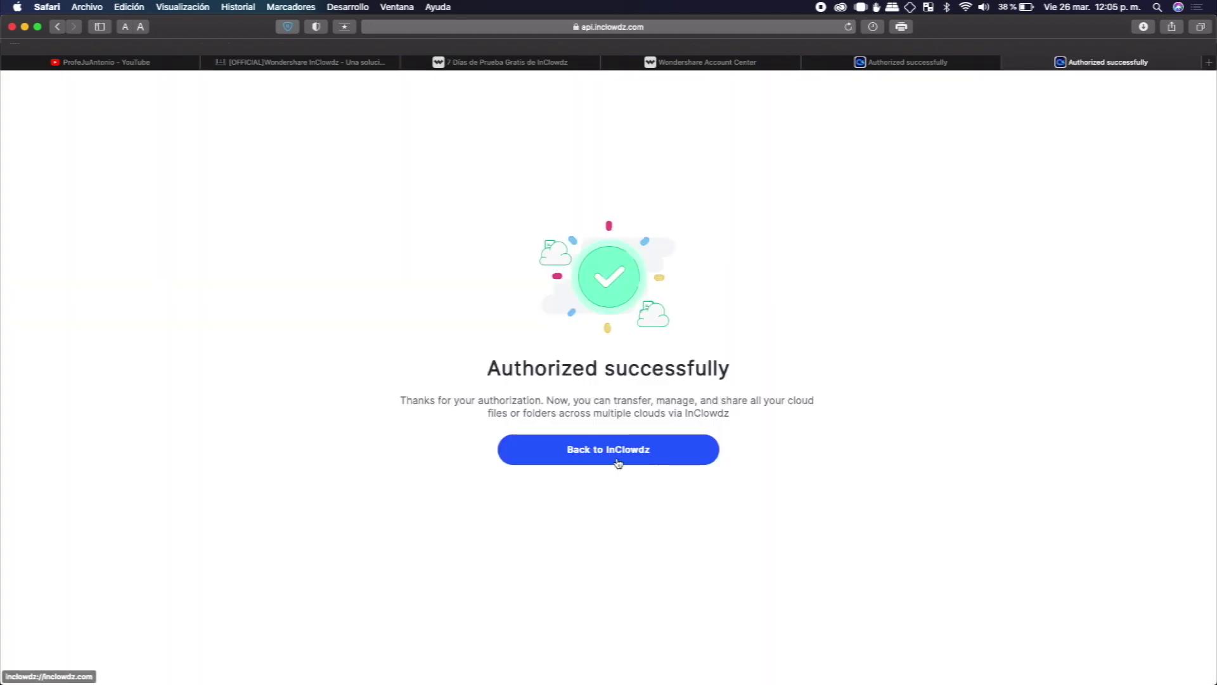
pyautogui.click(659, 452)
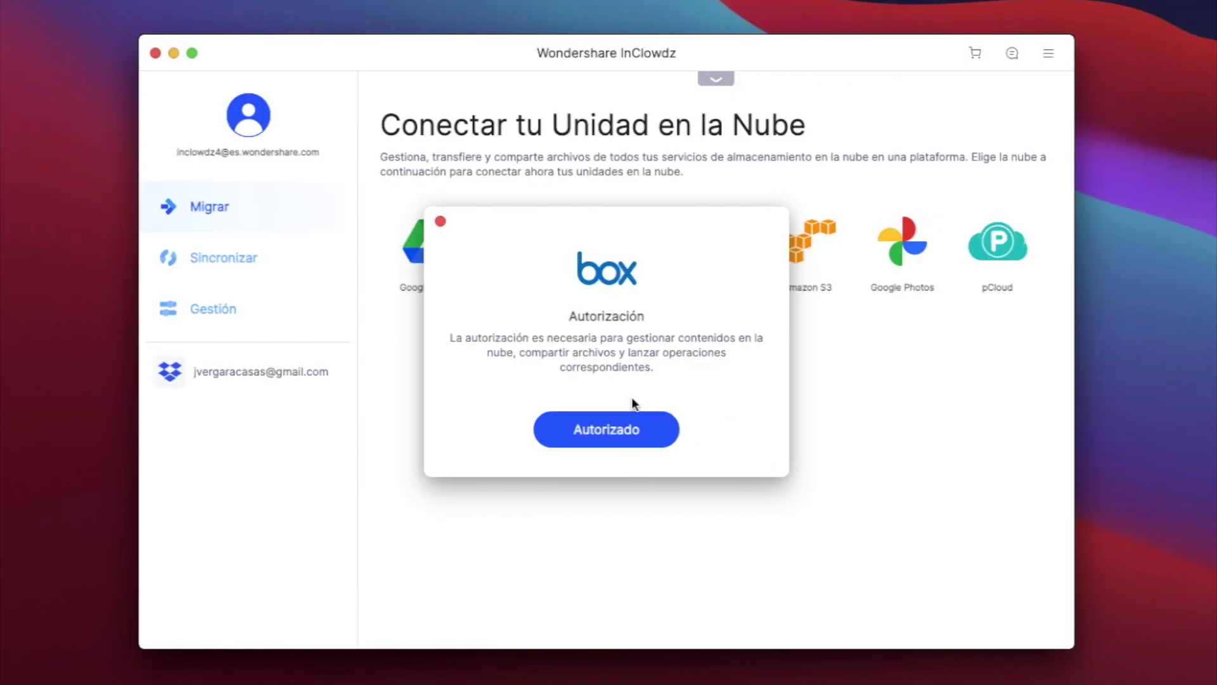
pyautogui.click(655, 442)
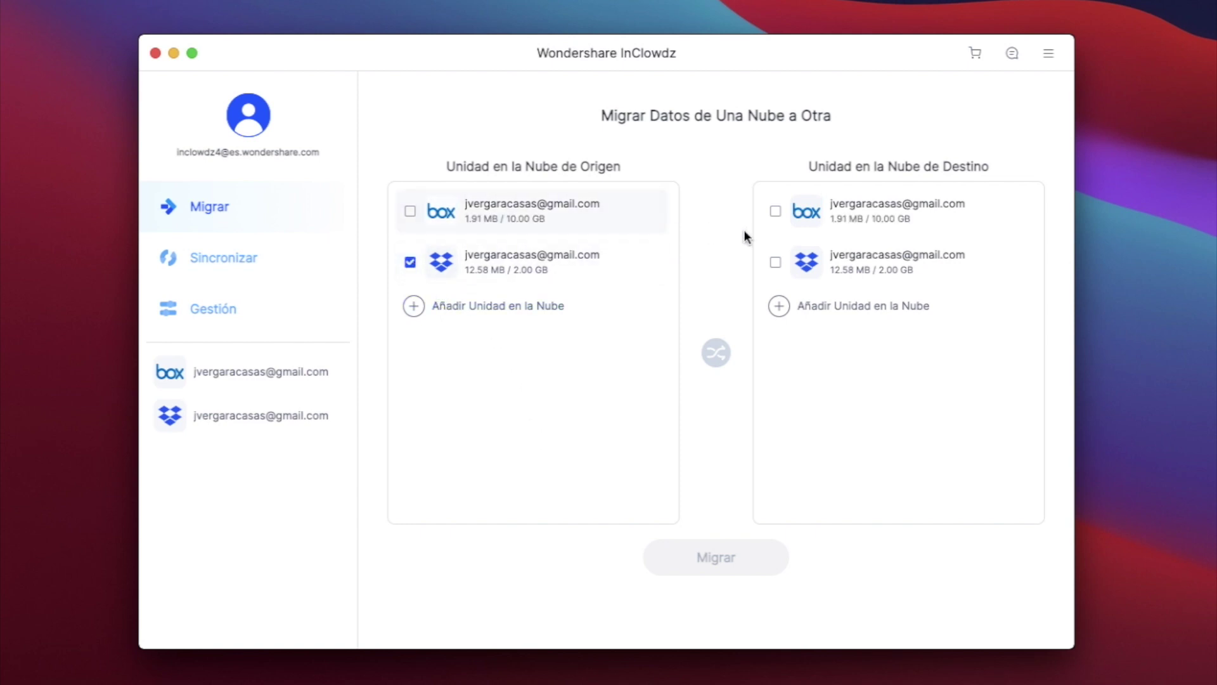
pyautogui.click(775, 211)
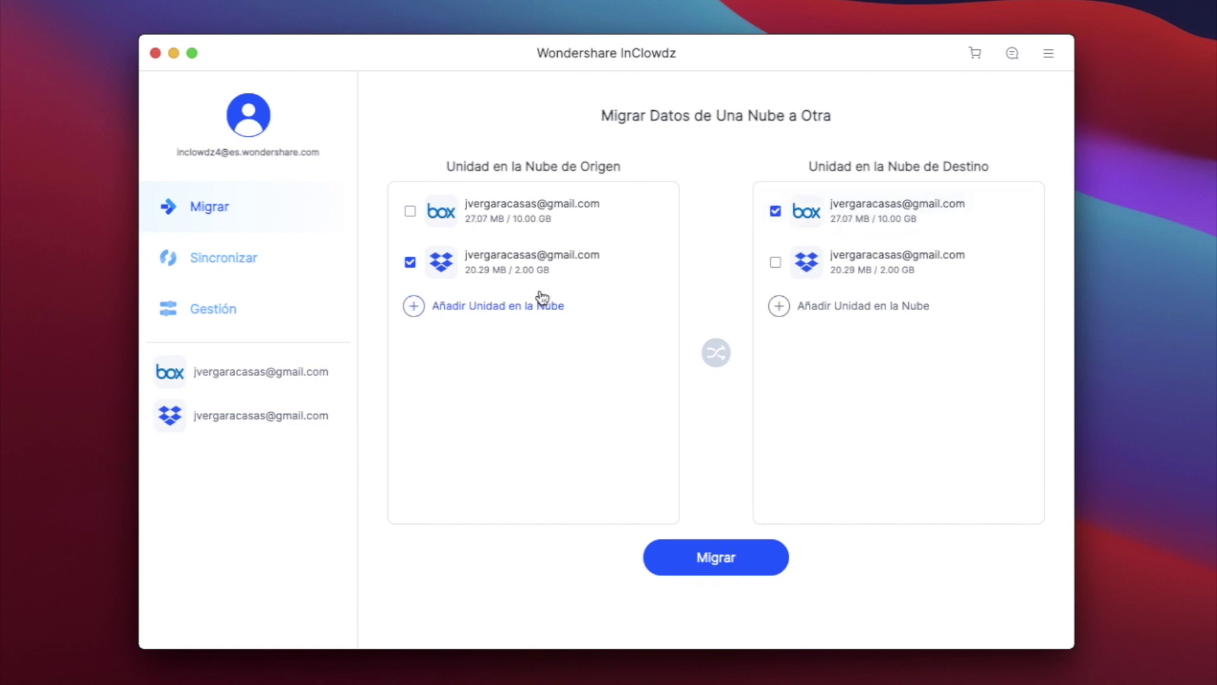
pyautogui.click(450, 269)
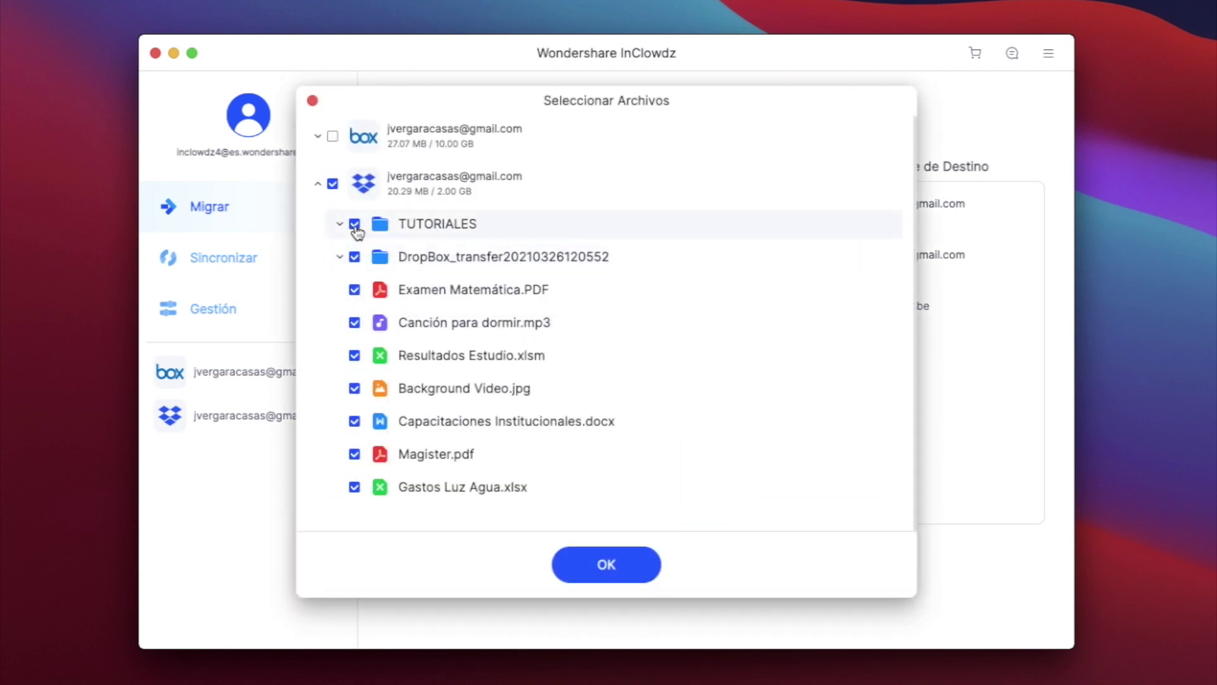
pyautogui.click(354, 225)
pyautogui.click(354, 257)
pyautogui.click(354, 291)
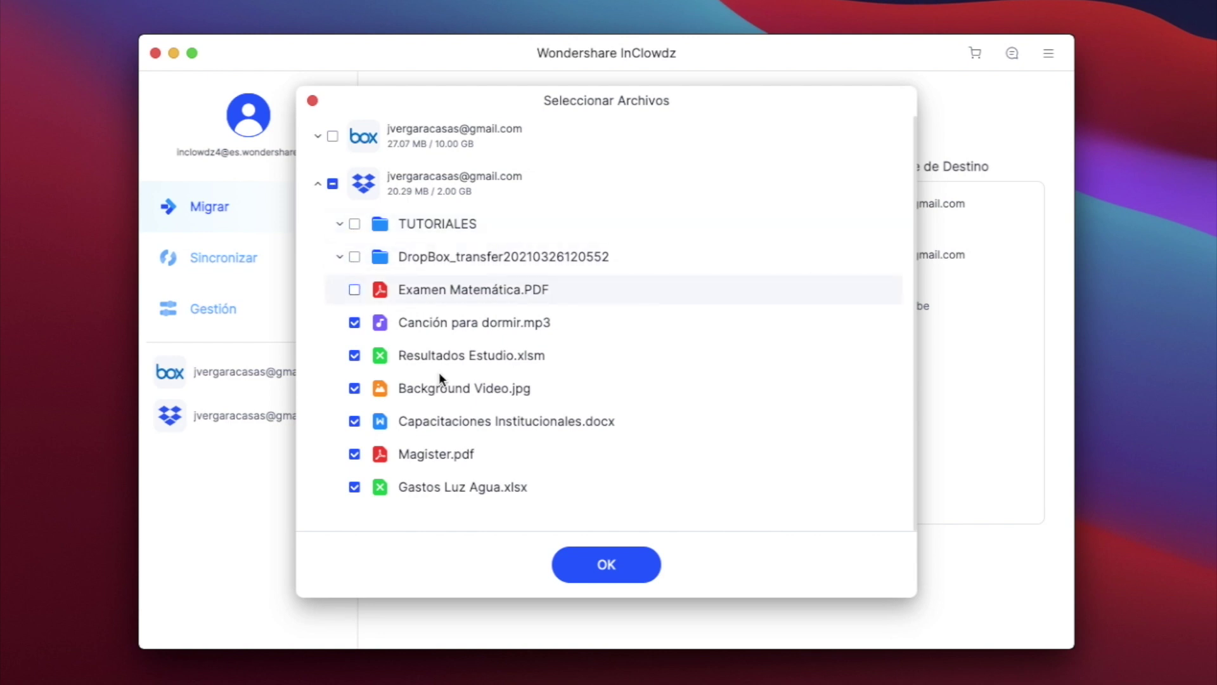
pyautogui.click(605, 565)
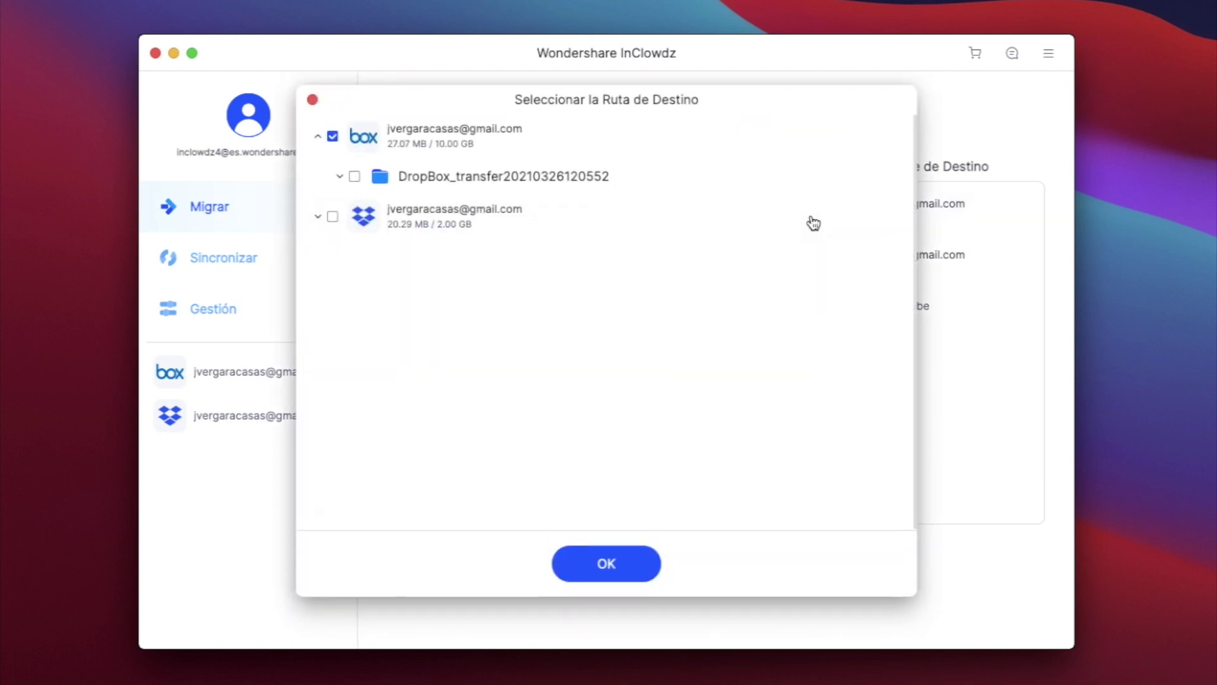
pyautogui.click(357, 180)
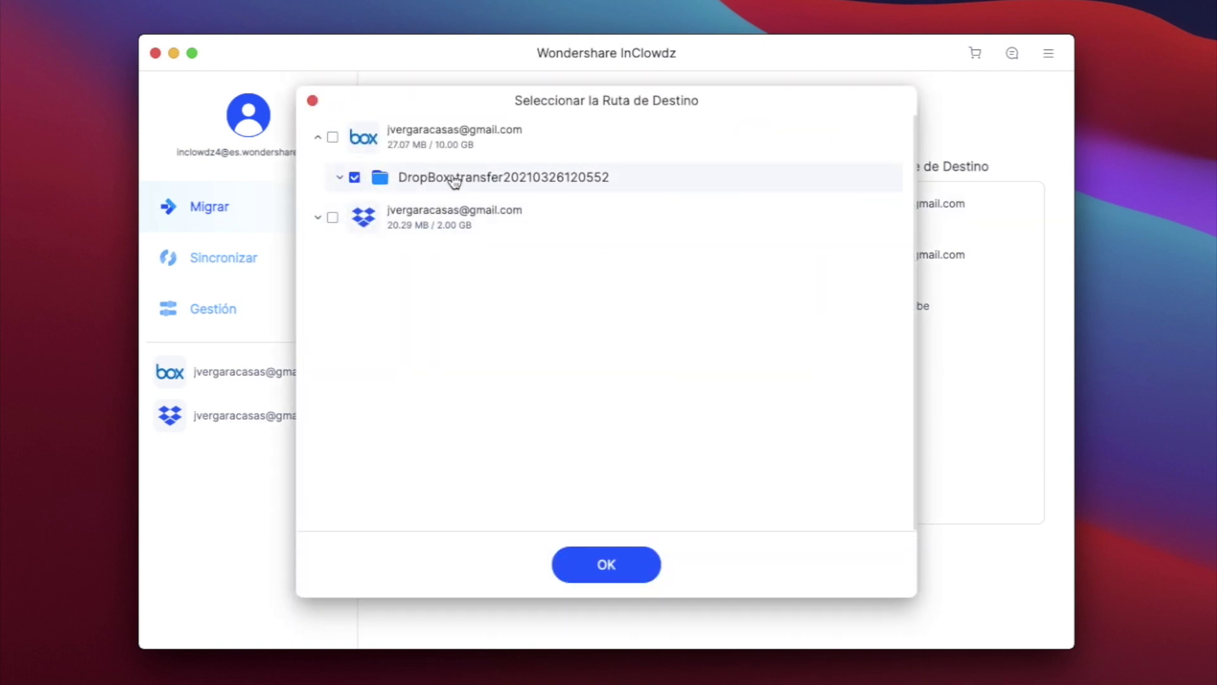
pyautogui.click(604, 565)
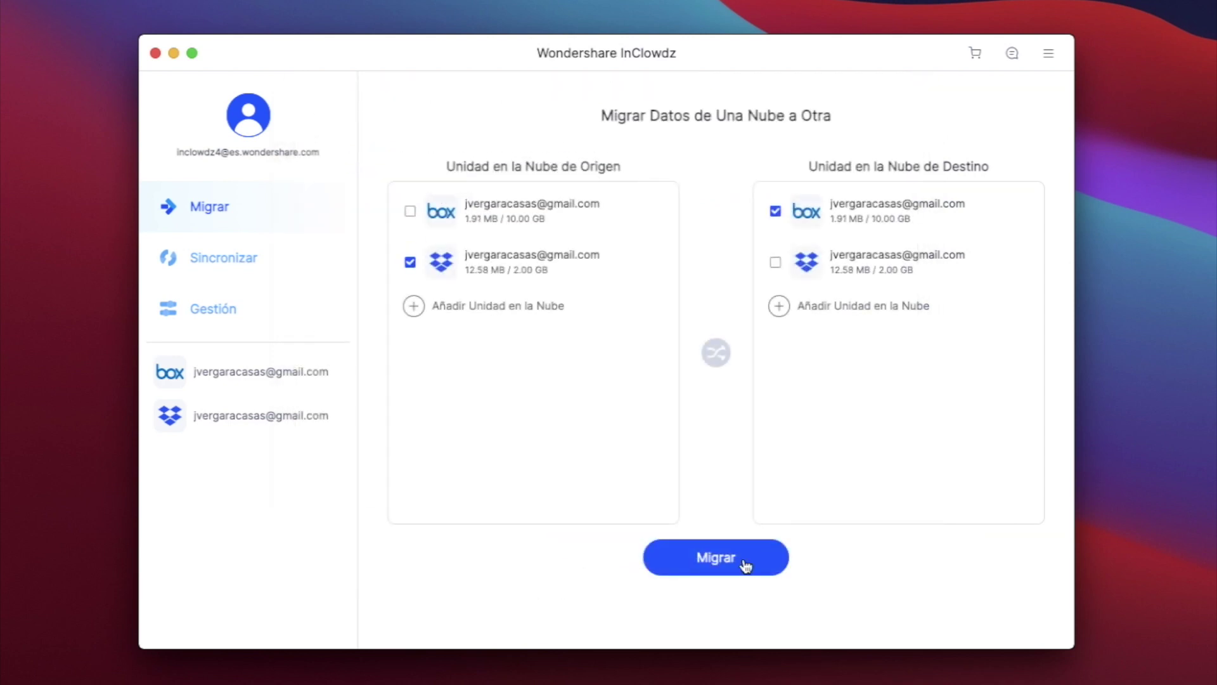
pyautogui.click(744, 561)
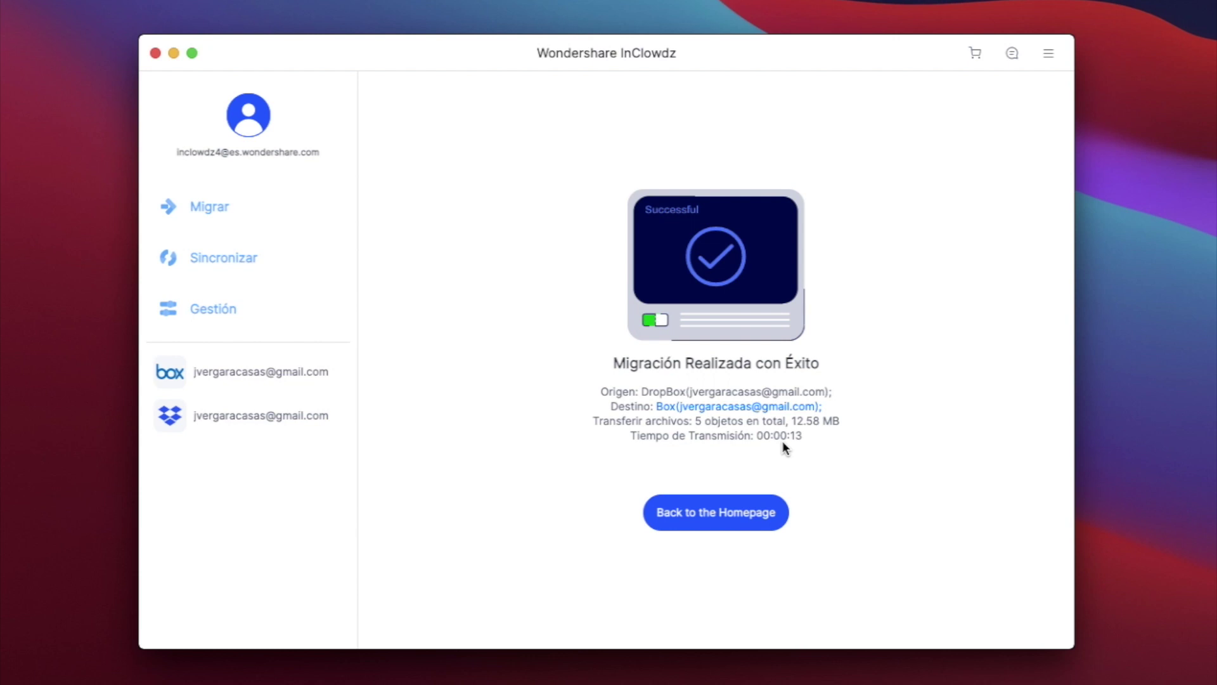
pyautogui.click(718, 526)
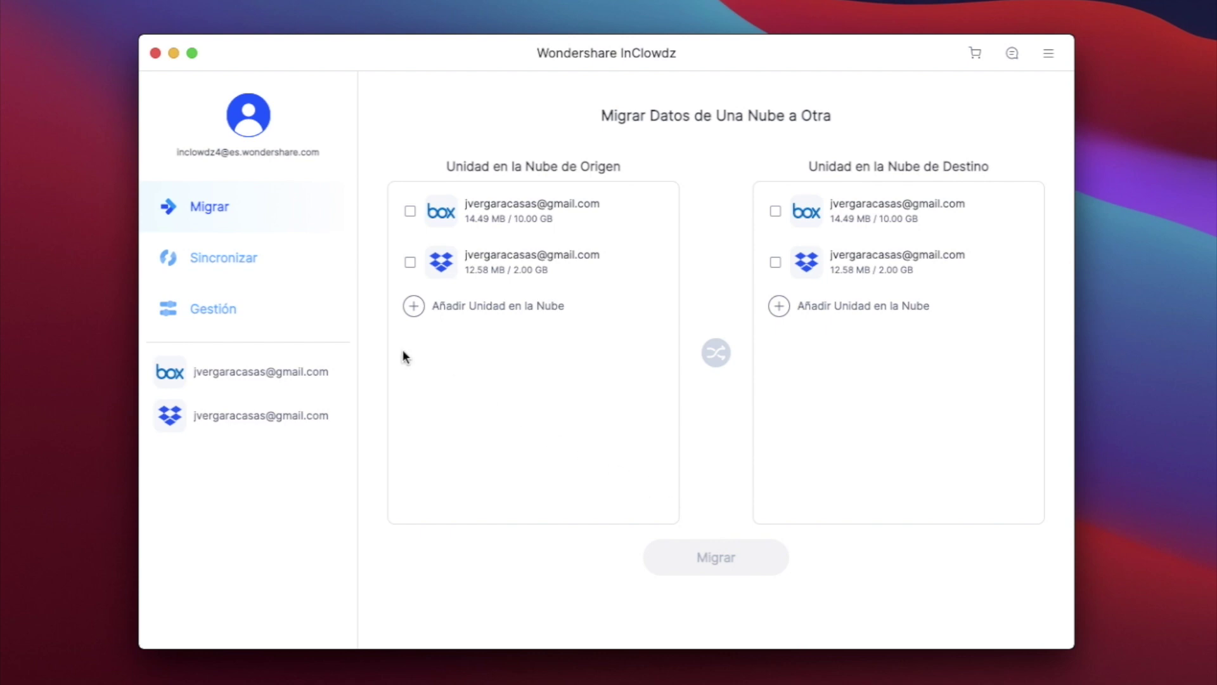
# Step: Synchronize the clouds with Dropbox as source and Box as destination, and return to the synchronization home page
pyautogui.click(227, 260)
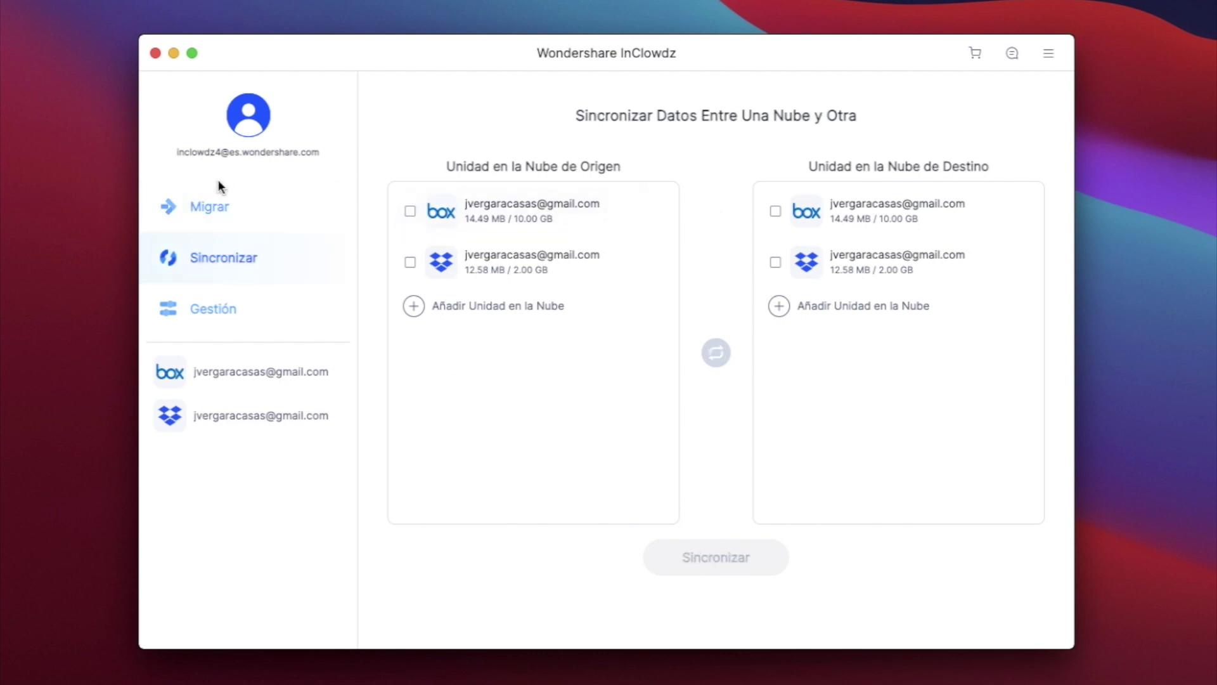
pyautogui.click(187, 206)
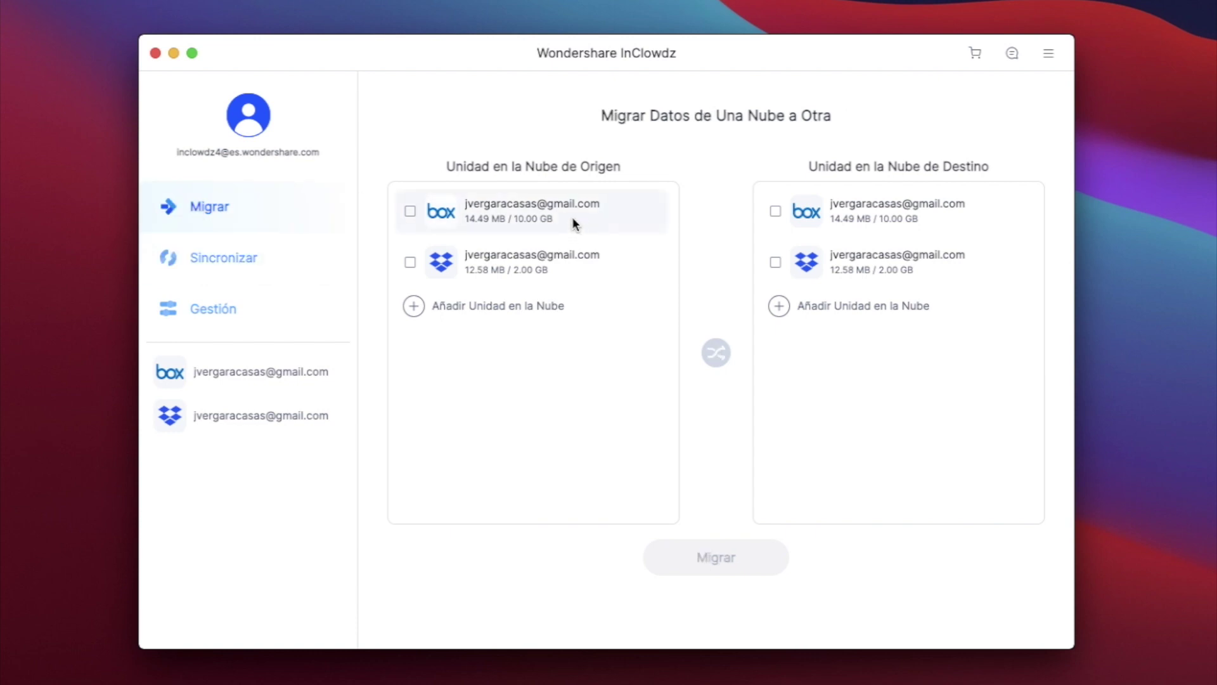
pyautogui.click(227, 259)
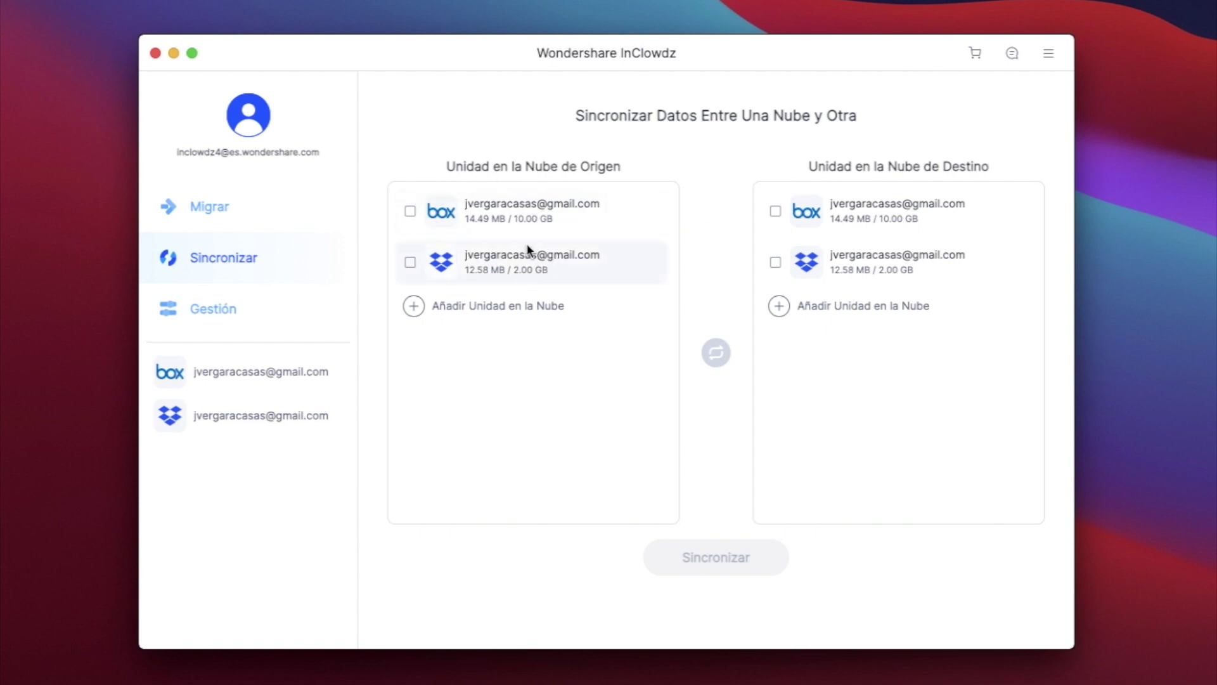
pyautogui.click(409, 261)
pyautogui.click(774, 211)
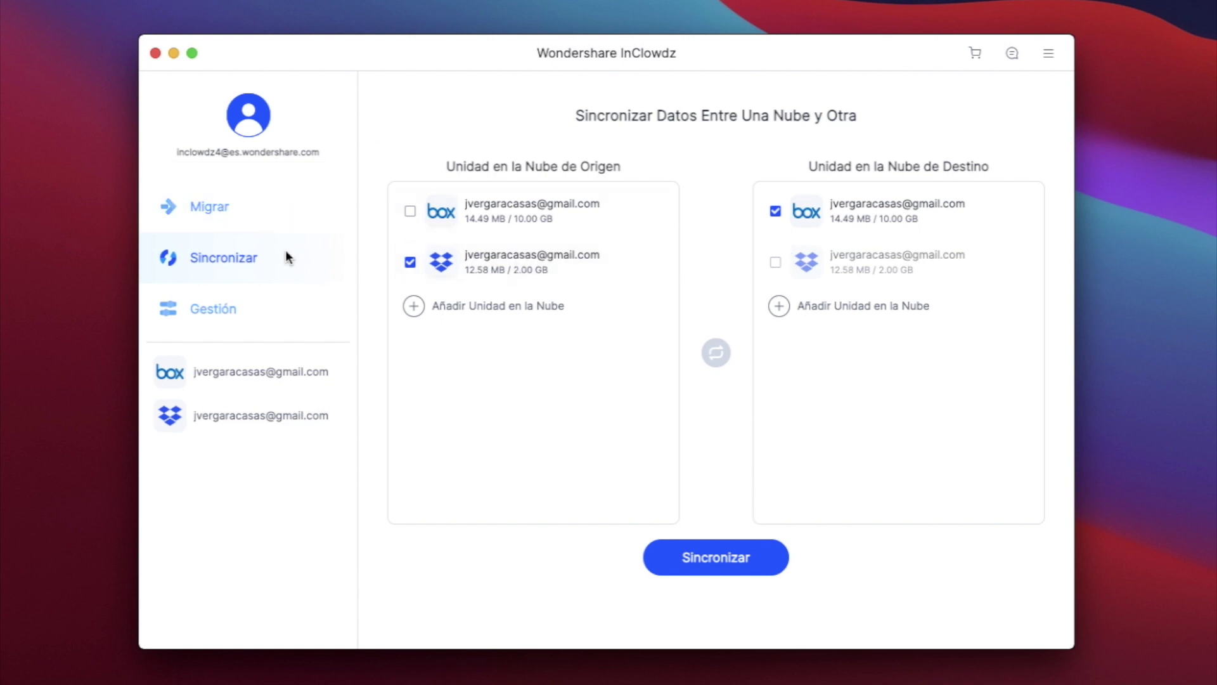
pyautogui.click(732, 560)
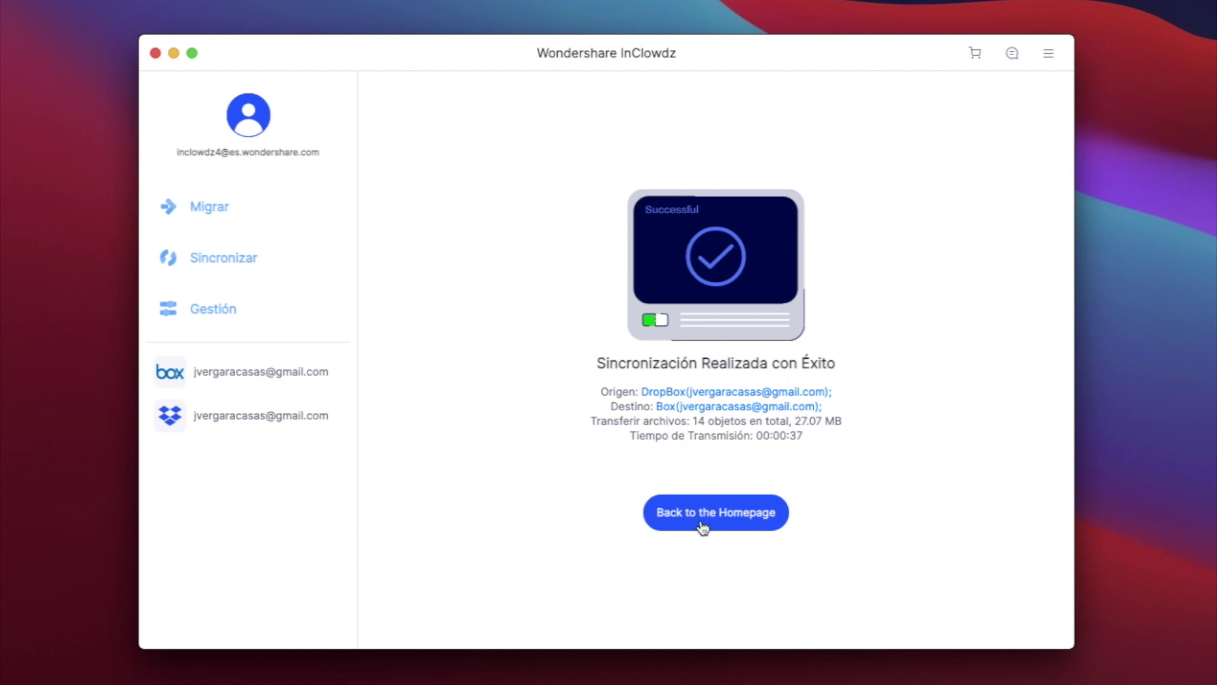
pyautogui.click(745, 525)
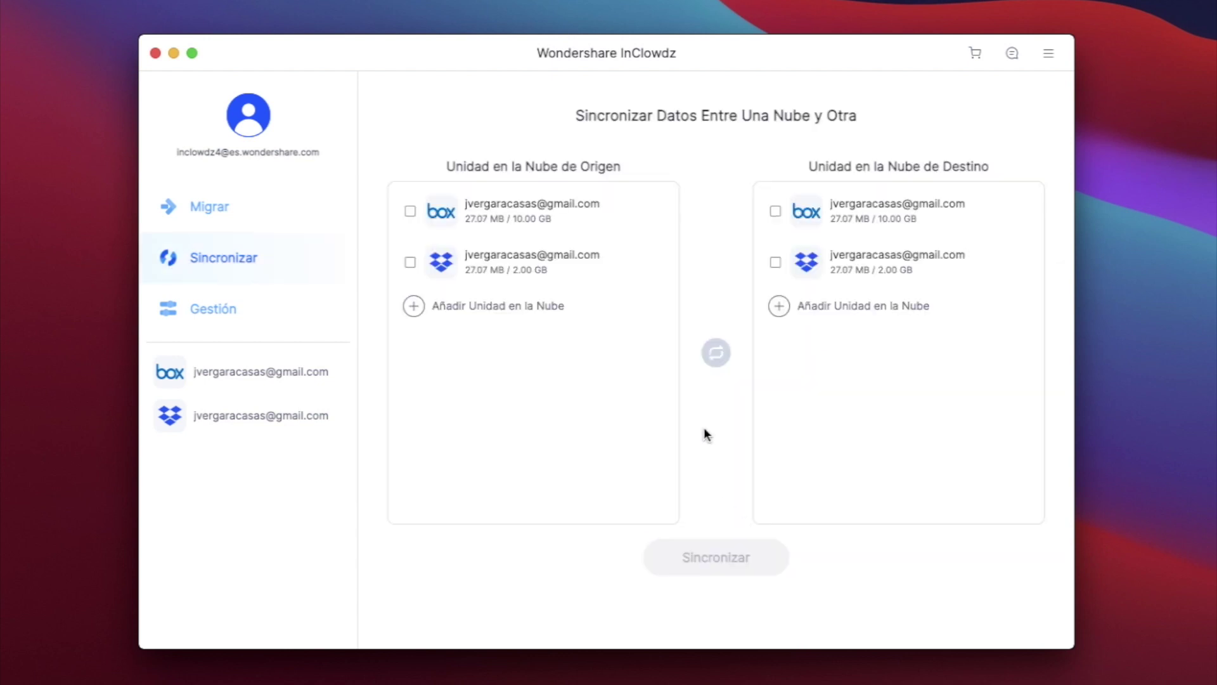
# Step: Examine the cloud services offered for connection from both the synchronization and management pages, and return to the management overview
pyautogui.click(471, 305)
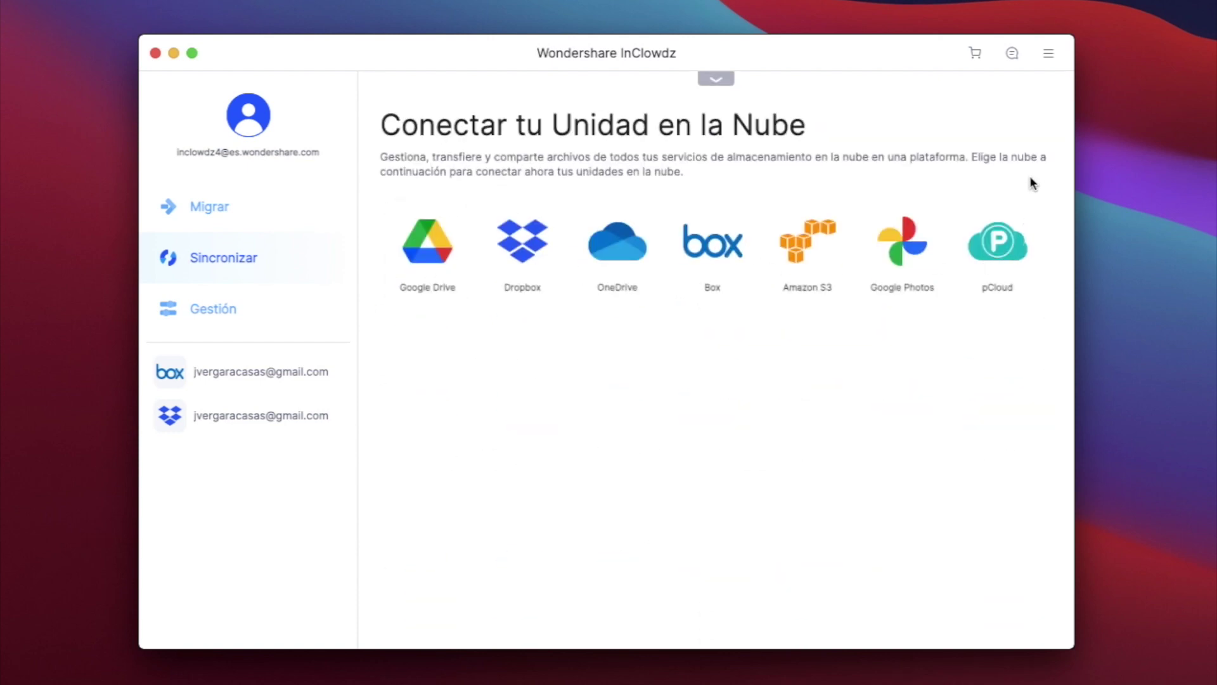
pyautogui.click(719, 79)
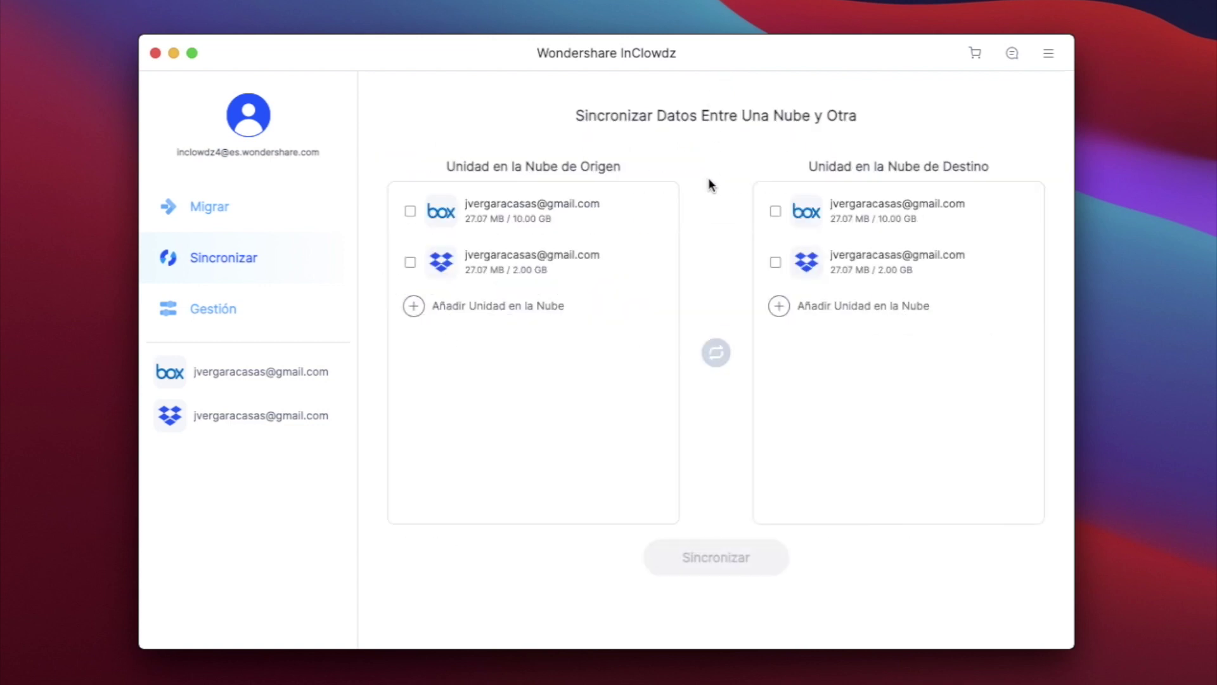
pyautogui.click(222, 307)
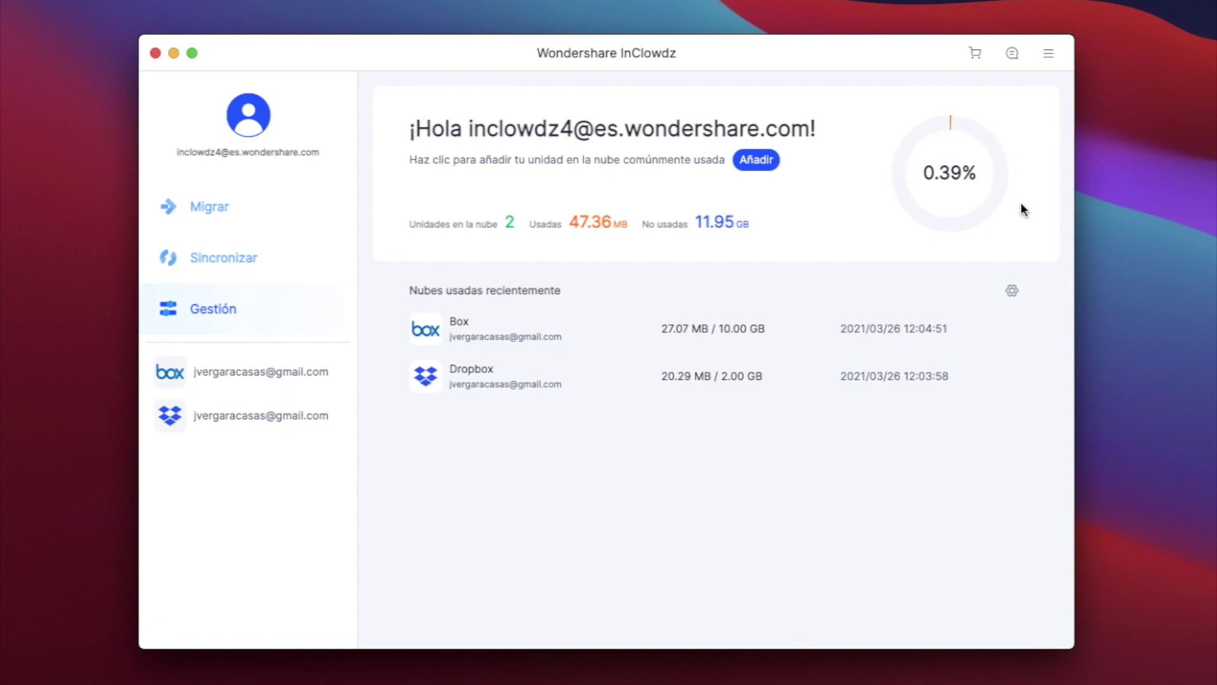
pyautogui.click(767, 158)
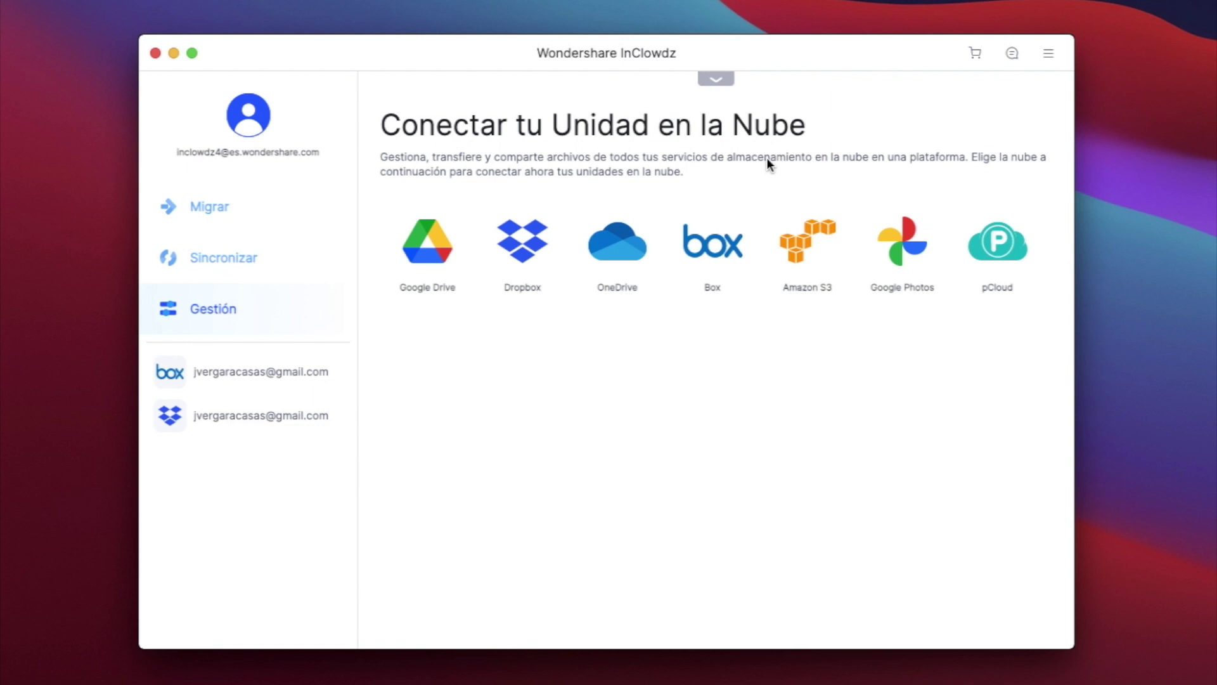
pyautogui.click(726, 82)
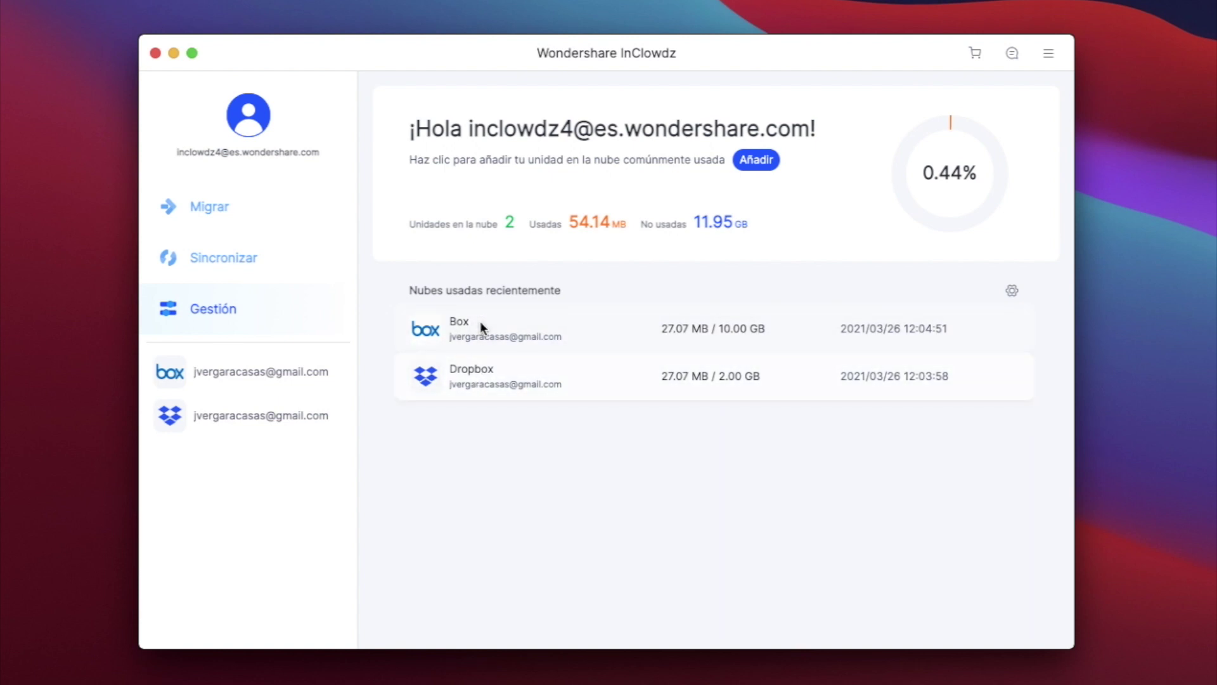
# Step: In Dropbox's file list, select Examen Matemática.PDF, Canción para dormir.mp3 and Resultados Estudio.xlsm and start migrating them
pyautogui.click(563, 379)
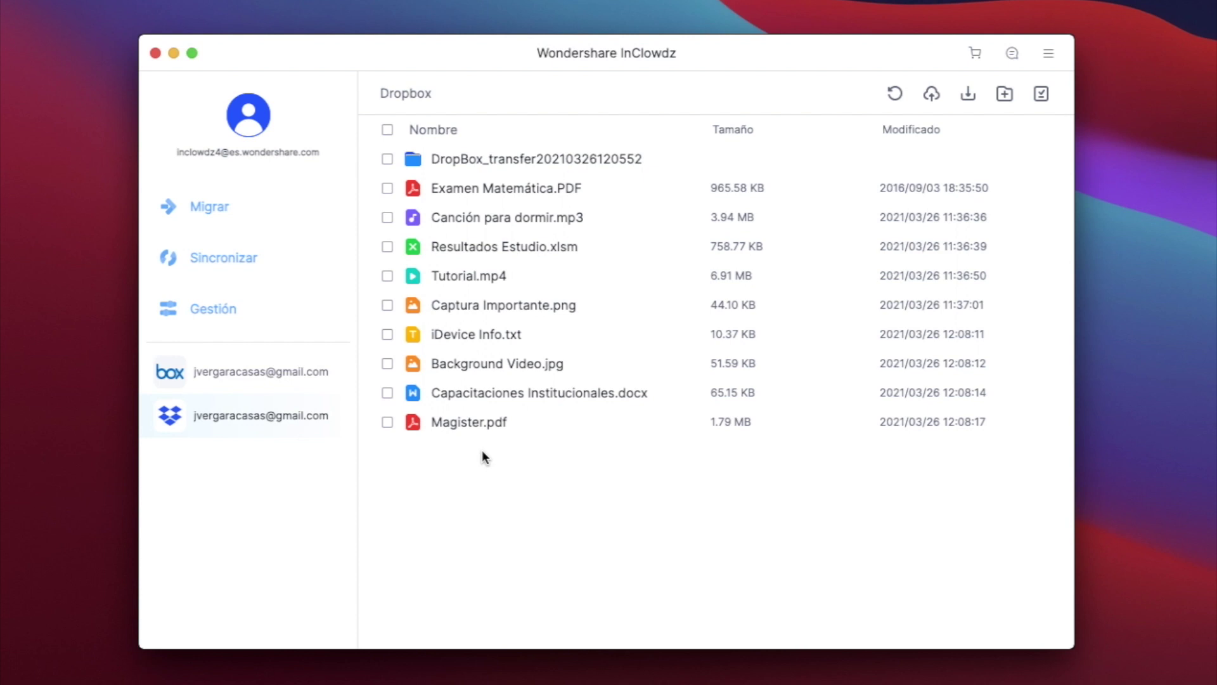
pyautogui.click(389, 189)
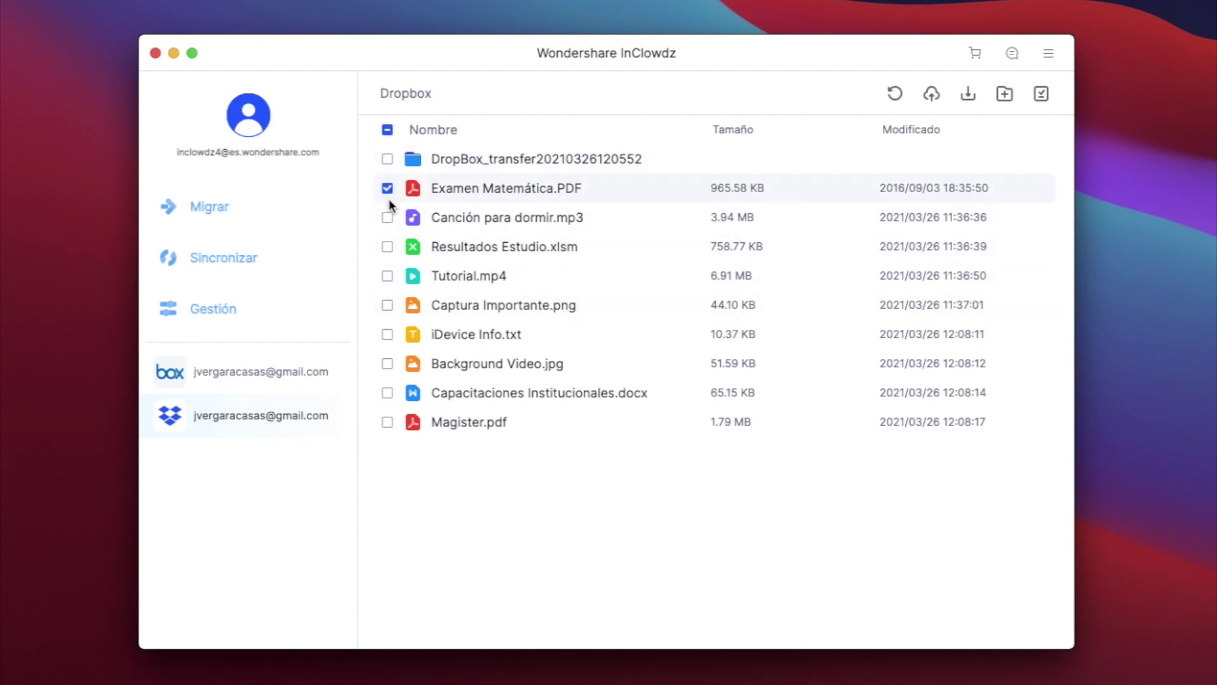
pyautogui.click(388, 216)
pyautogui.click(388, 236)
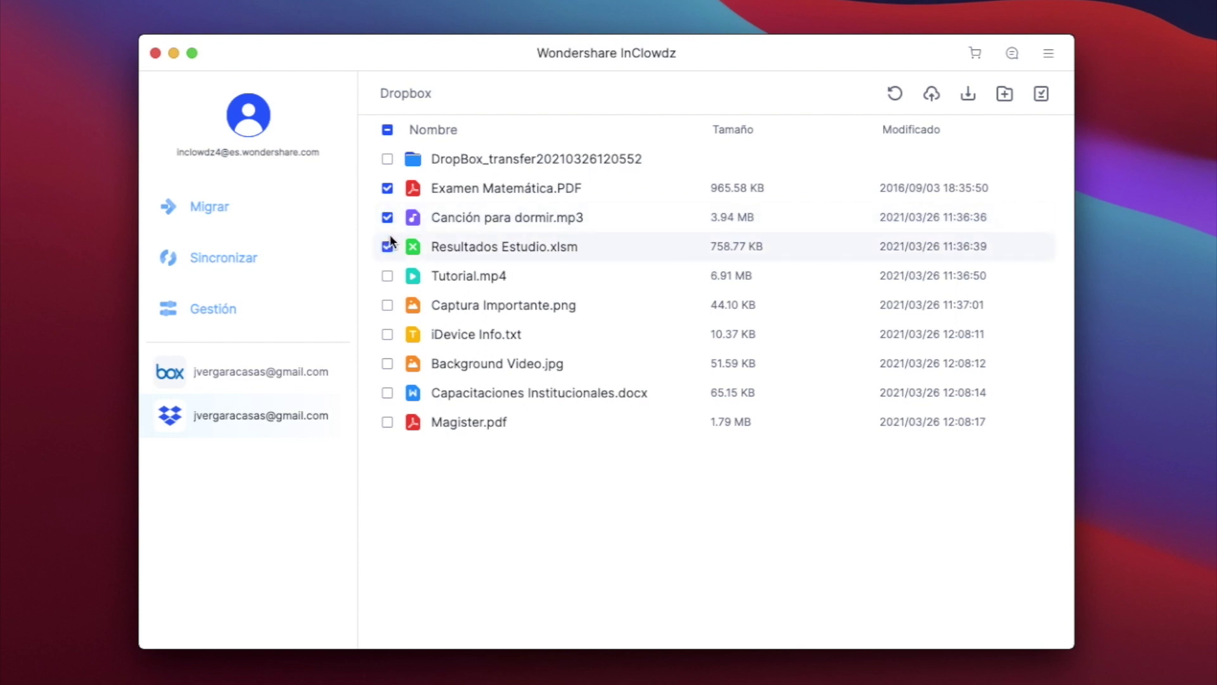
pyautogui.rightClick(469, 220)
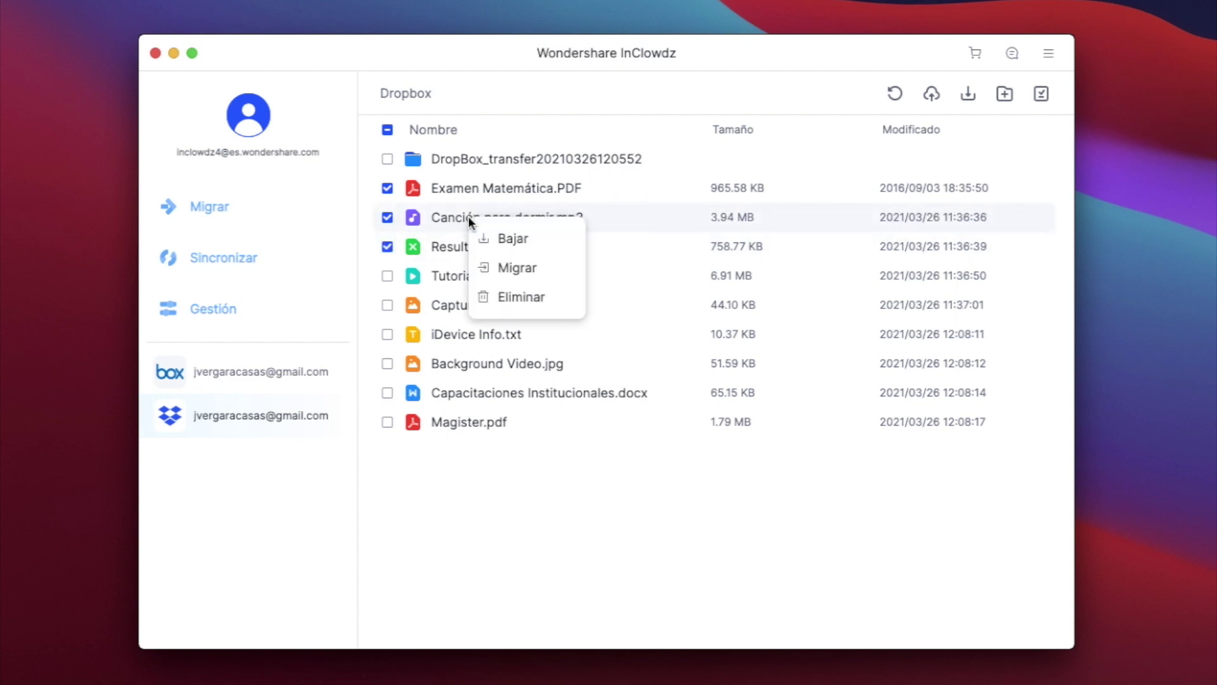
pyautogui.click(534, 271)
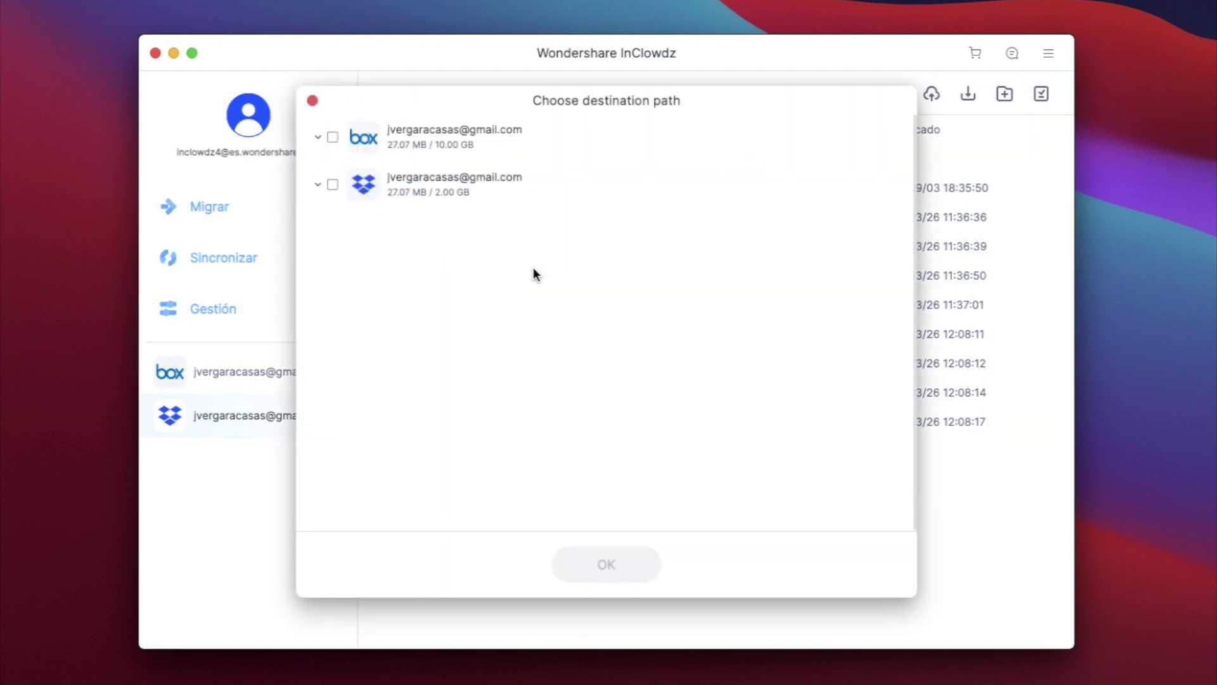
pyautogui.click(333, 138)
pyautogui.click(319, 138)
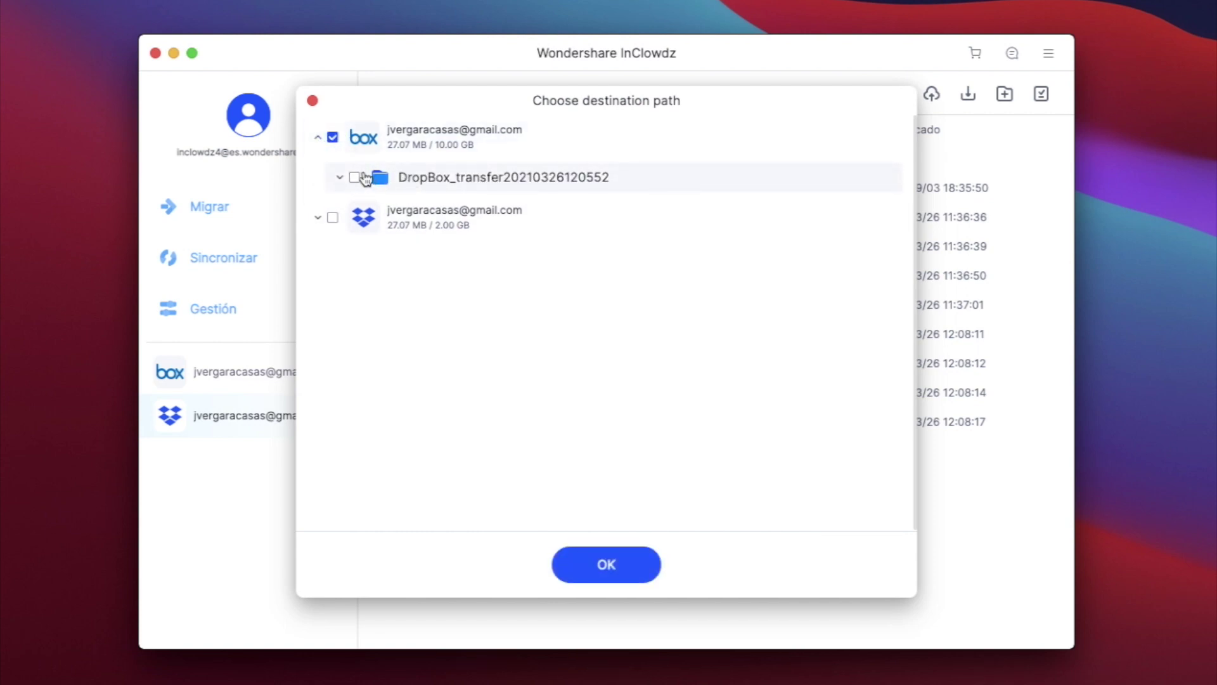
pyautogui.click(354, 179)
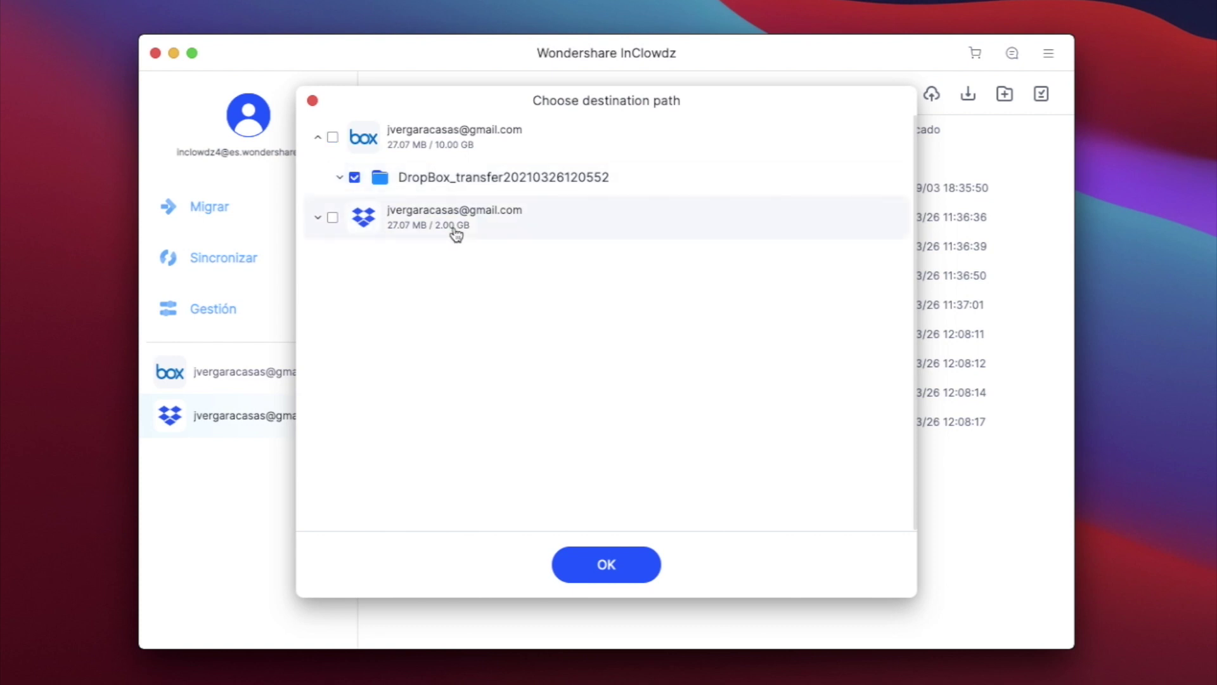
pyautogui.click(641, 569)
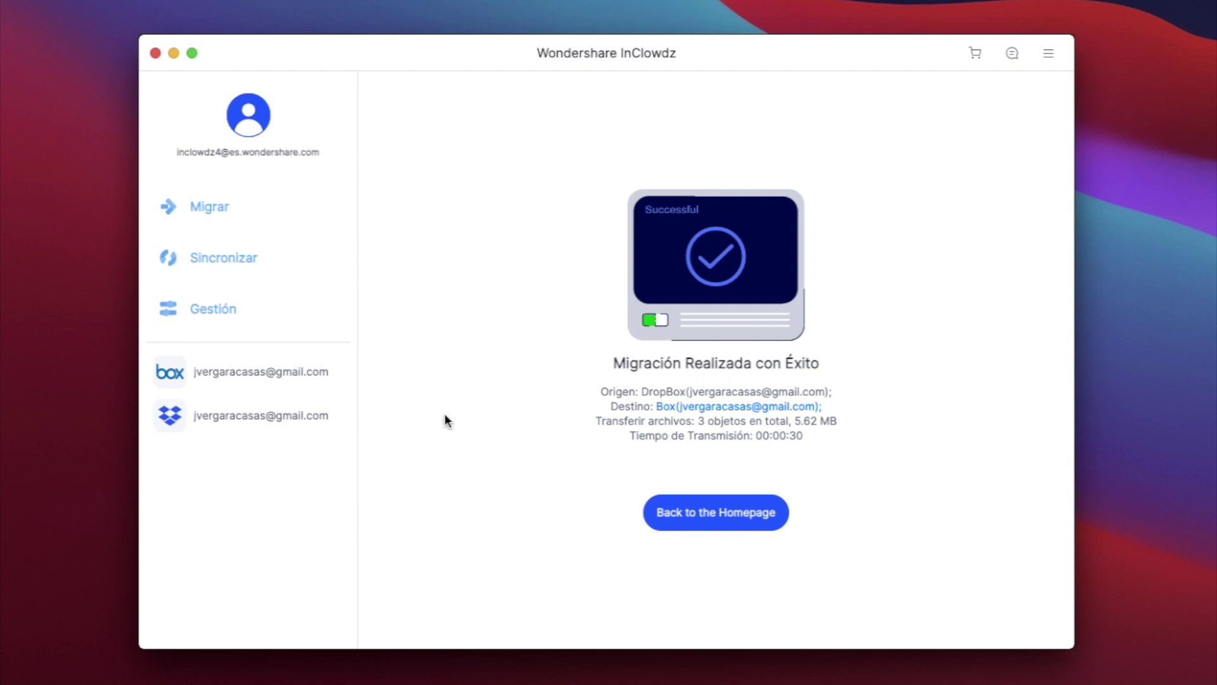
# Step: From cloud management, reopen Dropbox and download Tutorial.mp4, Captura Importante.png and iDevice Info.txt to the Documentos folder
pyautogui.click(215, 308)
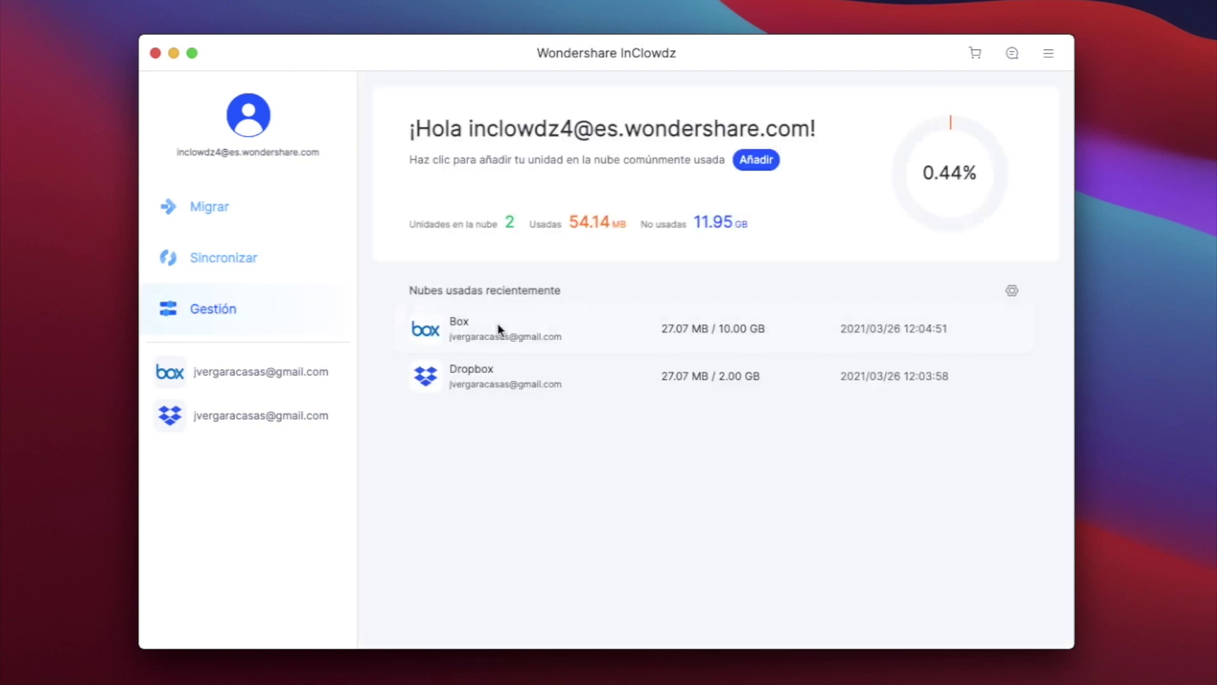
pyautogui.click(489, 381)
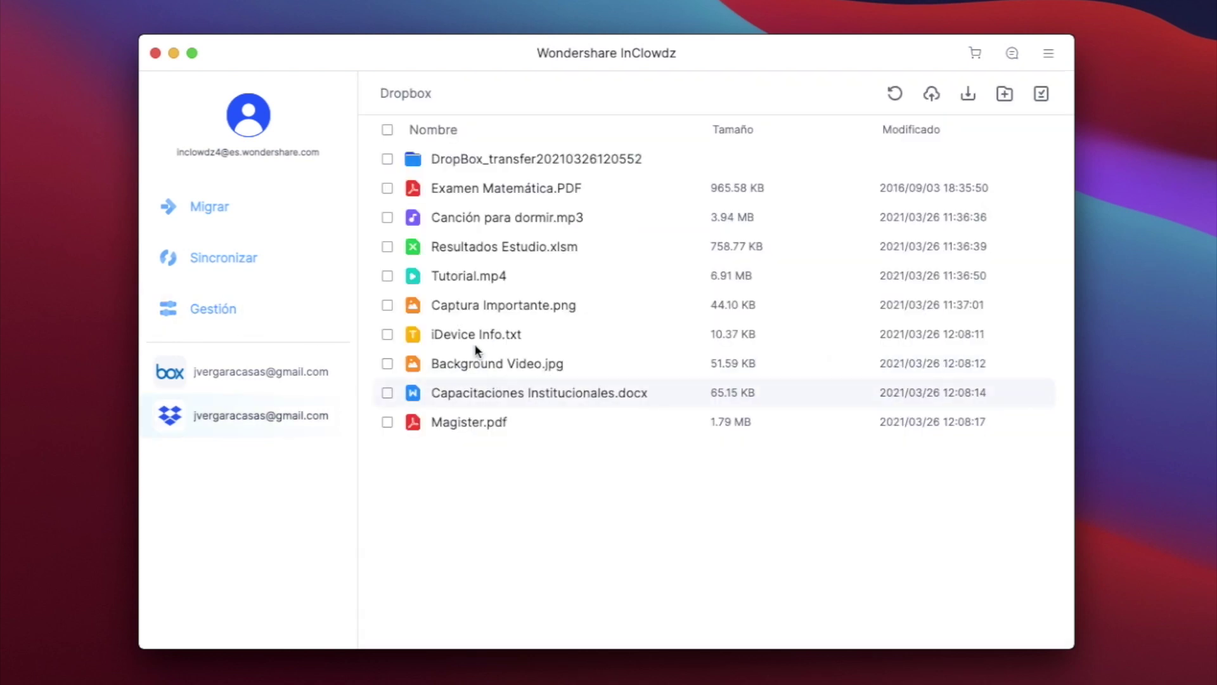
pyautogui.click(387, 275)
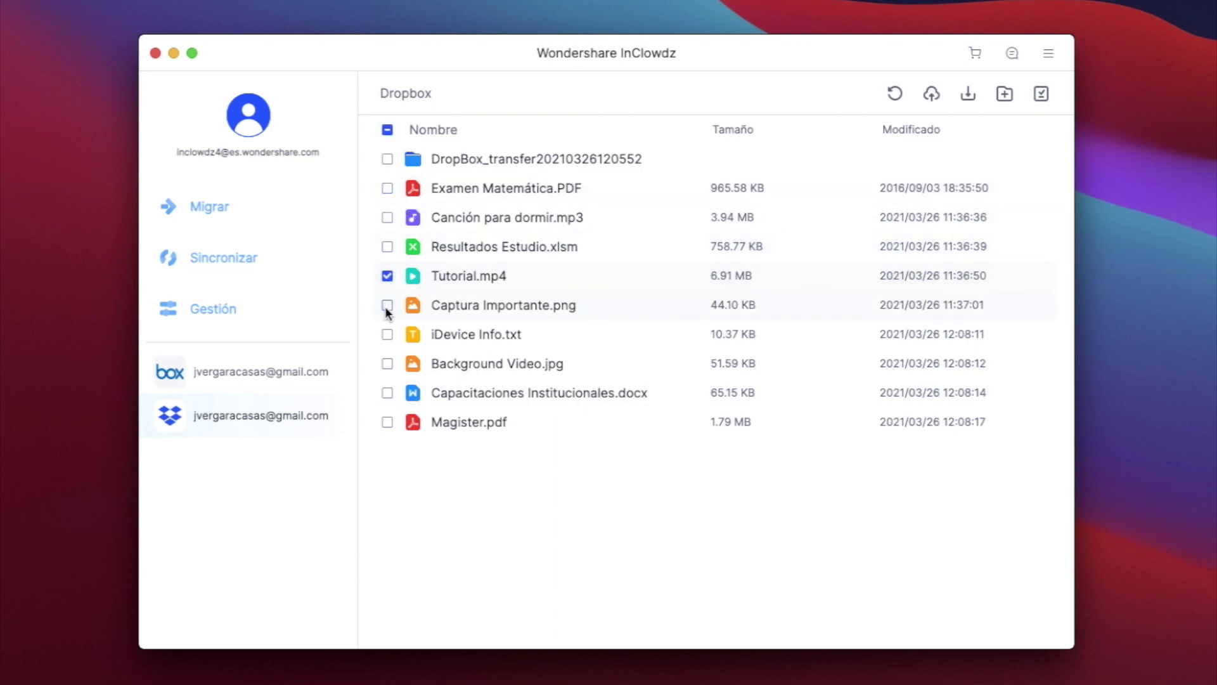
pyautogui.click(387, 305)
pyautogui.click(388, 335)
pyautogui.rightClick(460, 306)
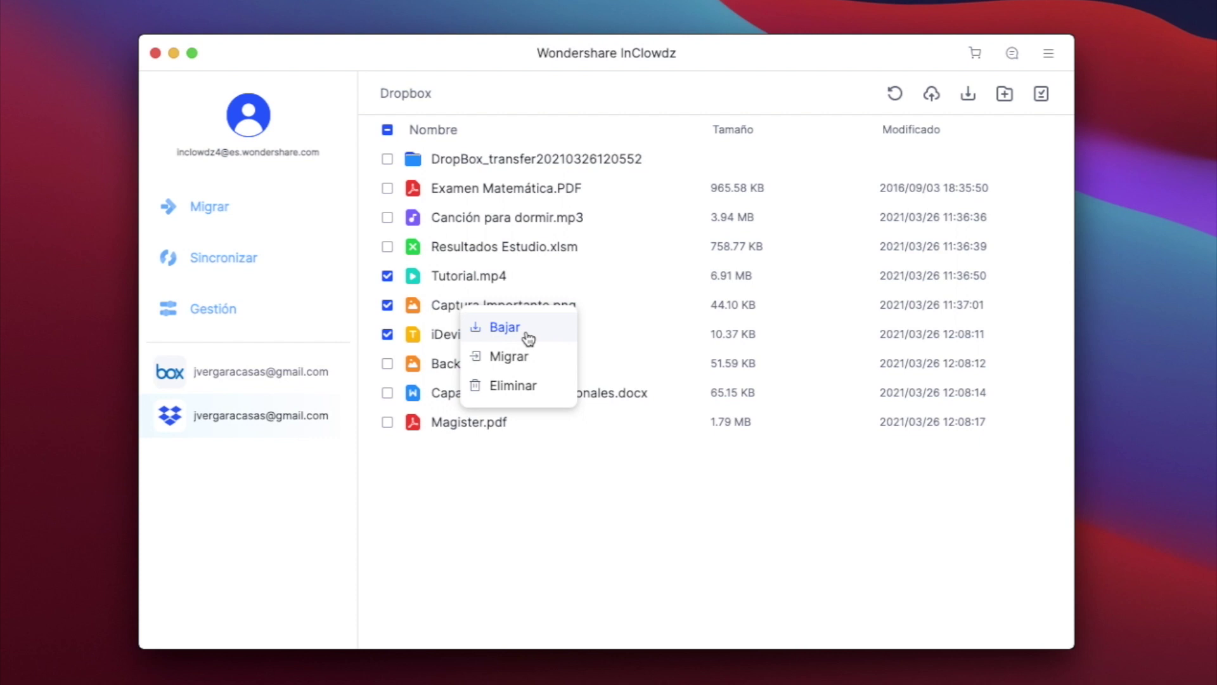
pyautogui.click(505, 327)
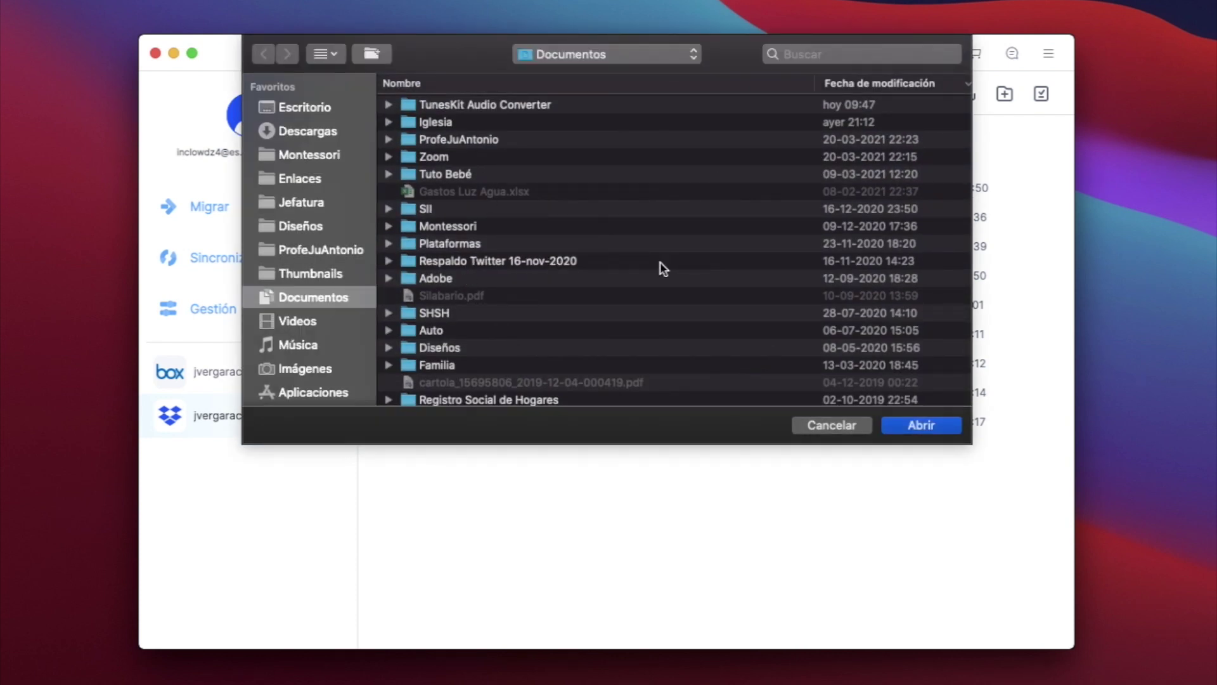
pyautogui.click(911, 426)
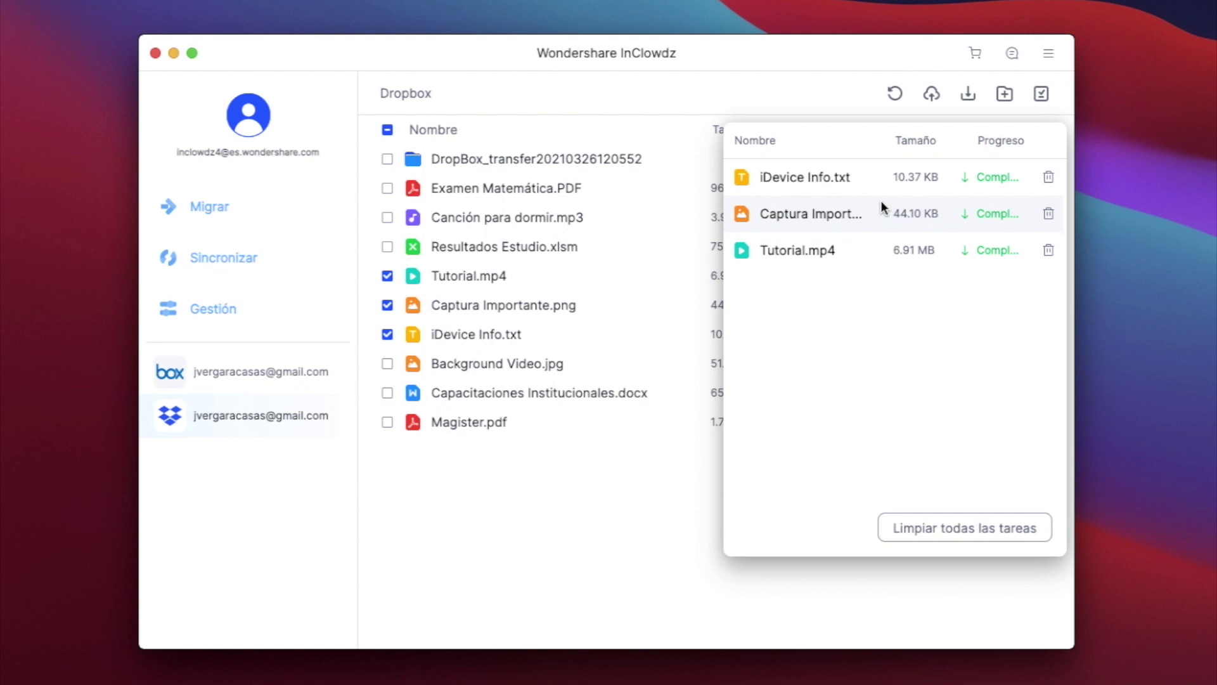
# Step: Clear all tasks from the transfer list, confirm the cleanup, and close the list
pyautogui.click(921, 528)
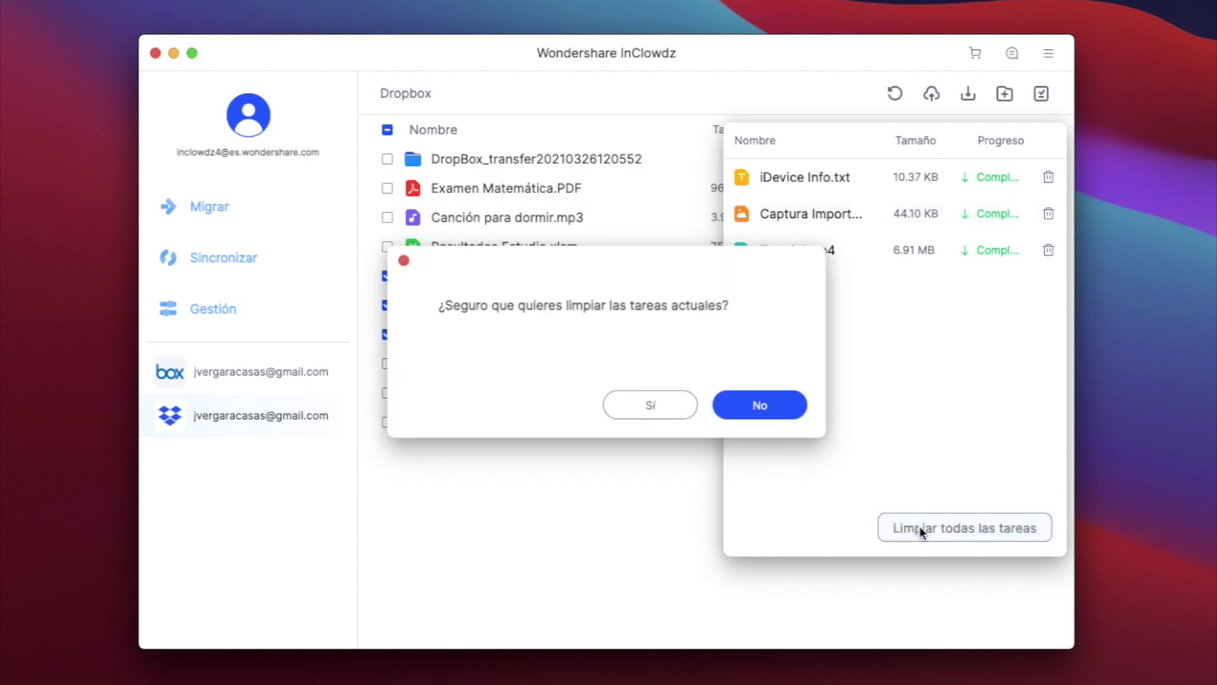
pyautogui.click(663, 405)
pyautogui.click(640, 469)
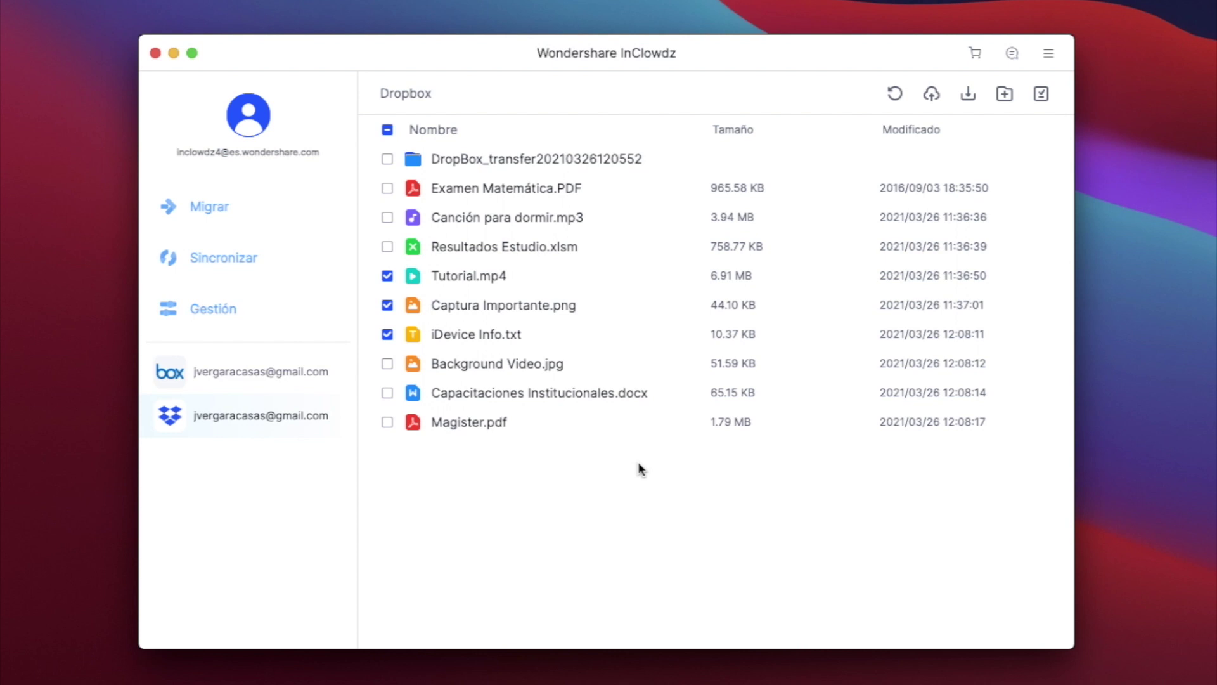
# Step: Delete the selected Tutorial.mp4, Captura Importante.png and iDevice Info.txt from Dropbox, confirming the removal
pyautogui.rightClick(472, 307)
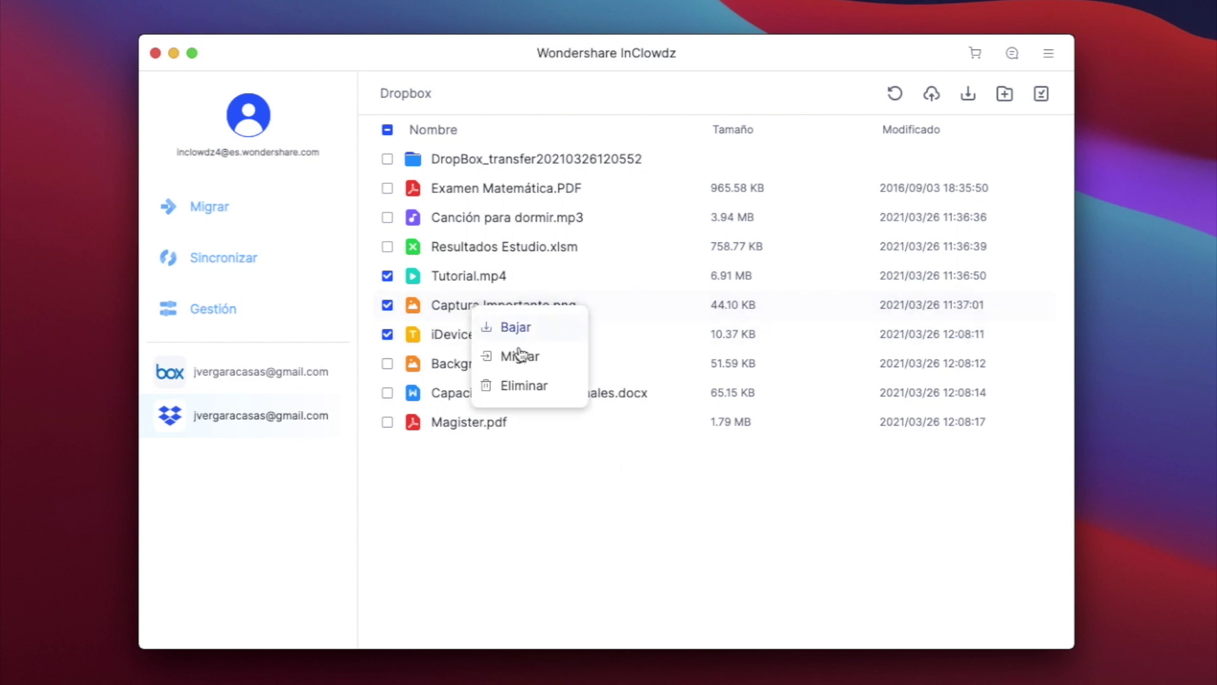
pyautogui.click(521, 386)
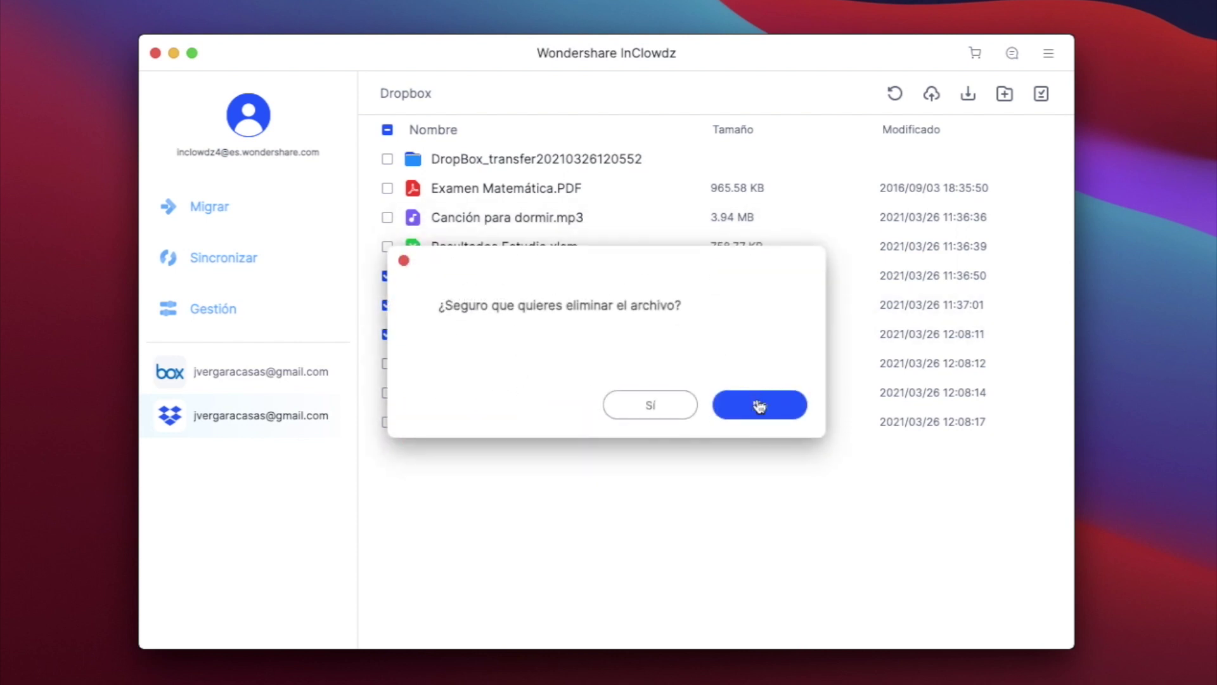
pyautogui.click(672, 404)
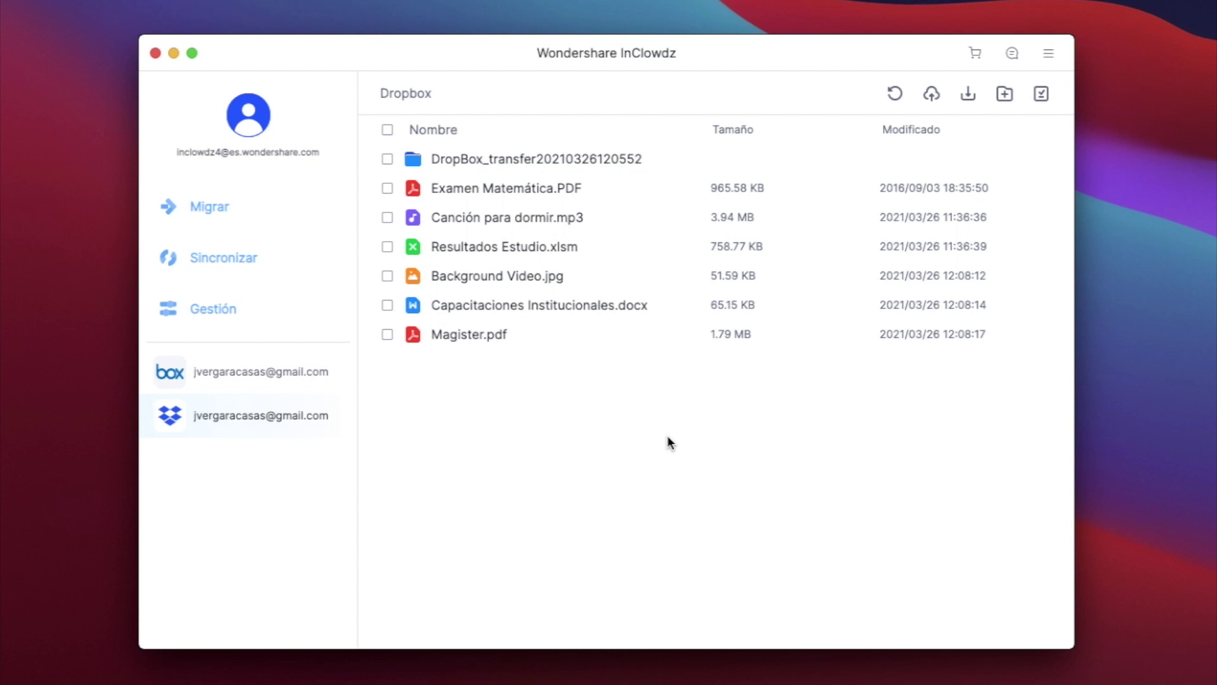
# Step: Refresh the Dropbox file list, upload Gastos Luz Agua.xlsx from the Documentos folder, and close the transfer list
pyautogui.click(894, 93)
pyautogui.click(932, 94)
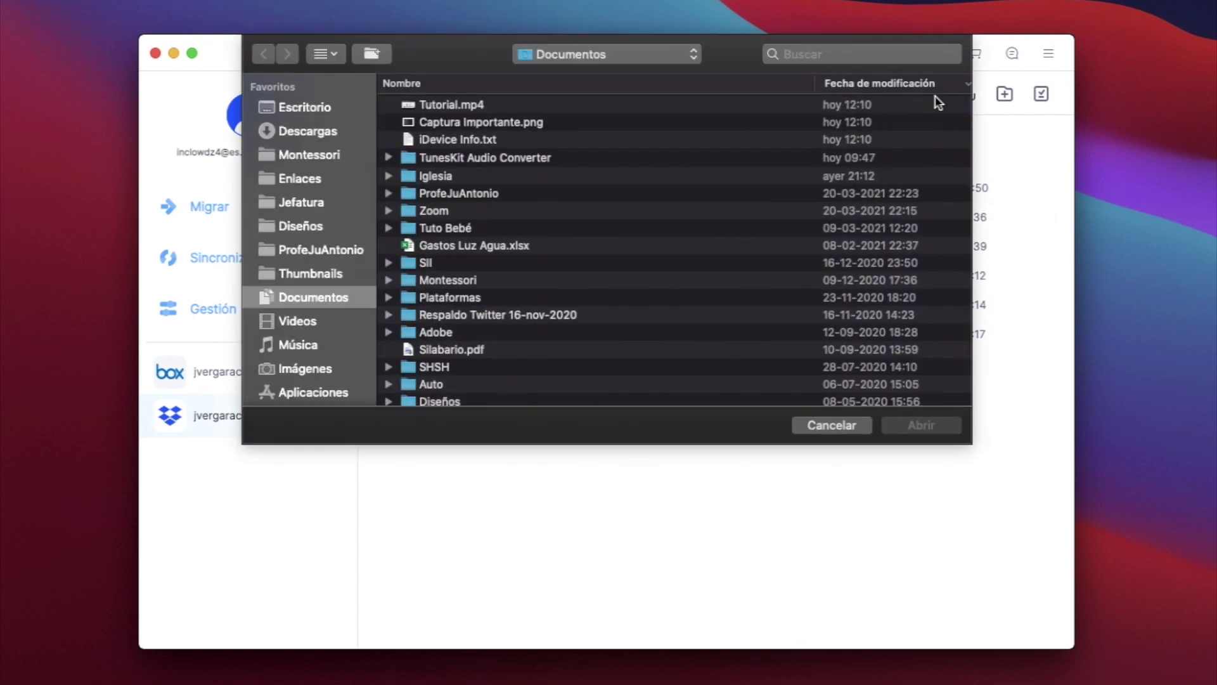
pyautogui.click(521, 137)
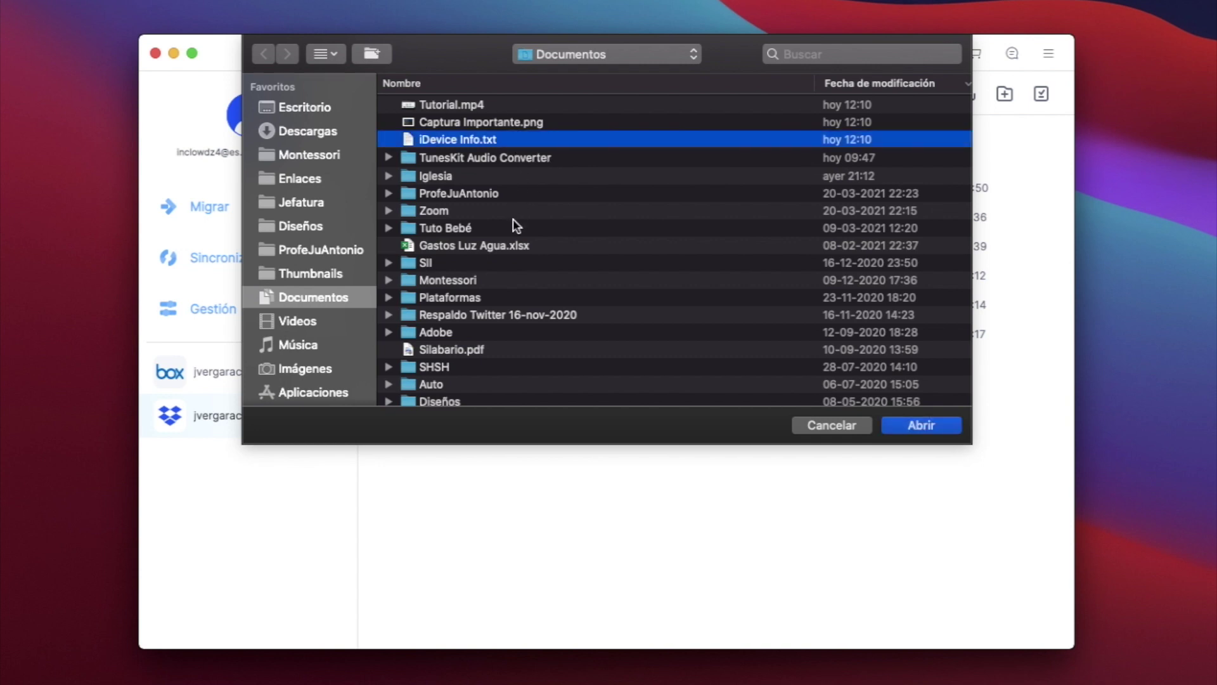
pyautogui.click(513, 246)
pyautogui.click(903, 426)
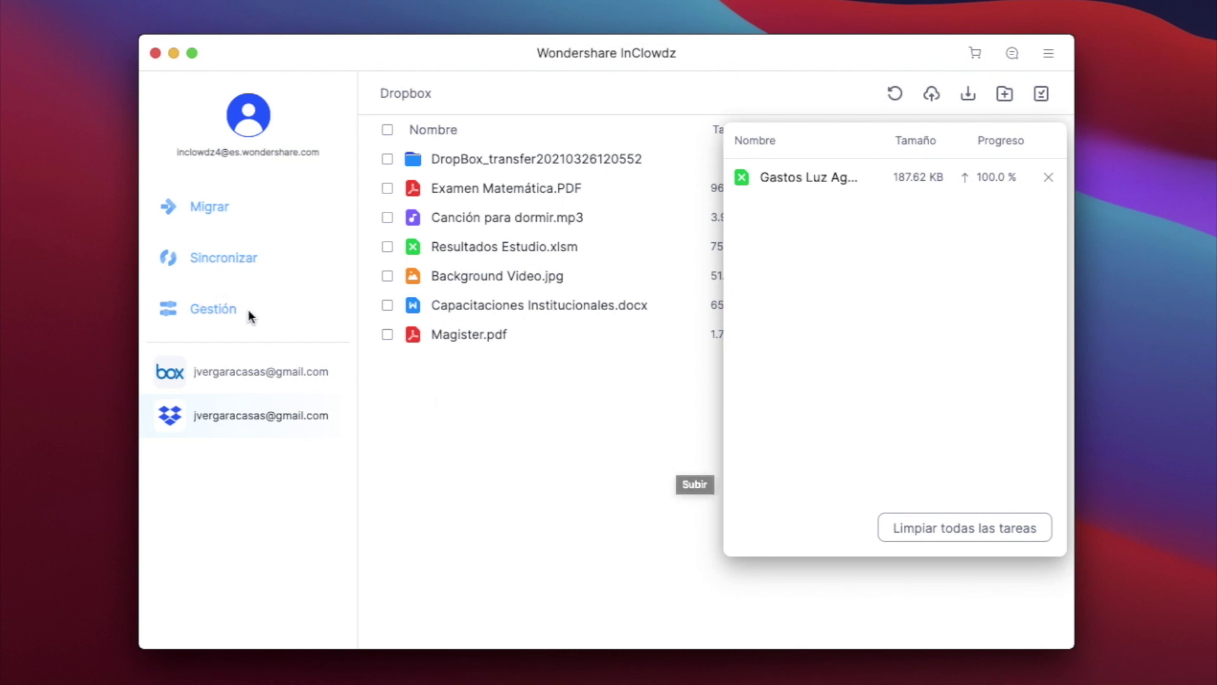
pyautogui.click(585, 458)
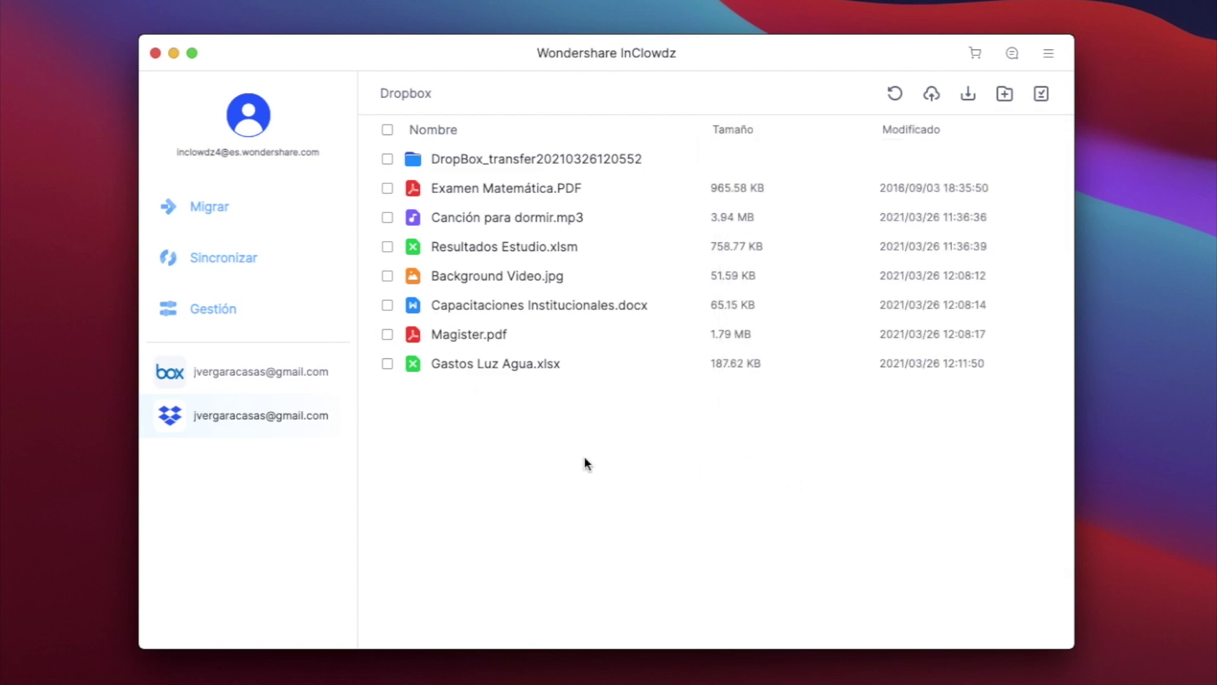
# Step: Download Magister.pdf and Gastos Luz Agua.xlsx from Dropbox, and close the transfer list
pyautogui.click(970, 96)
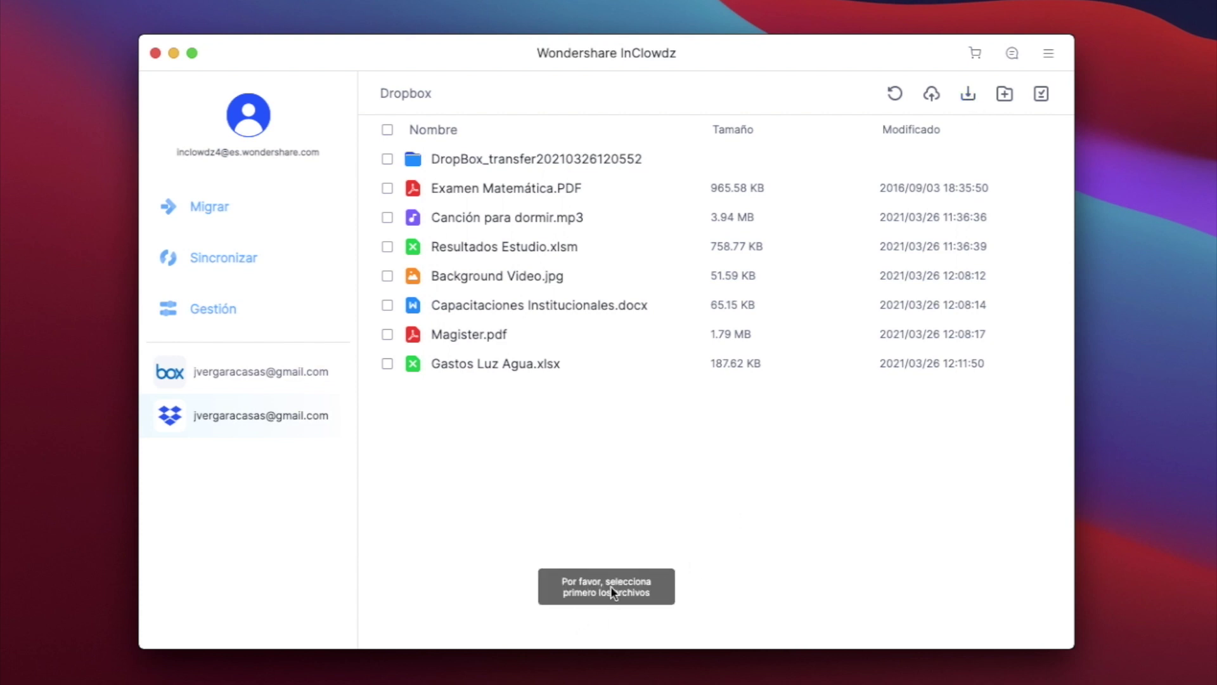
pyautogui.click(388, 363)
pyautogui.click(387, 334)
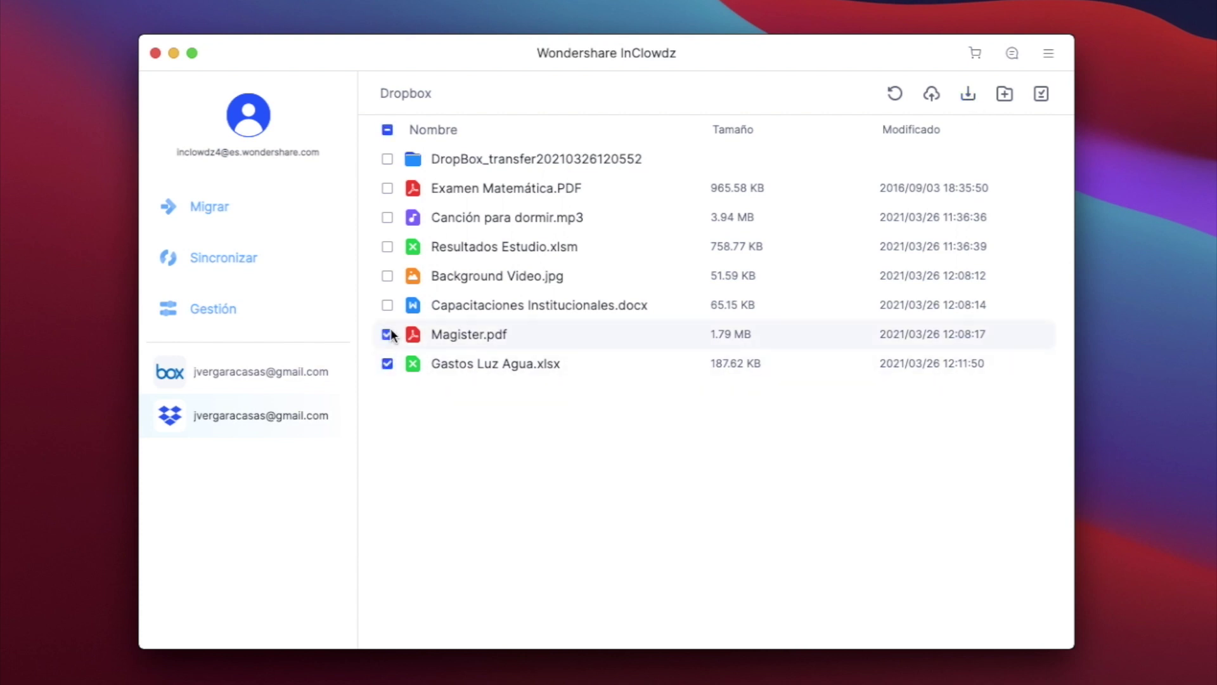
pyautogui.click(965, 95)
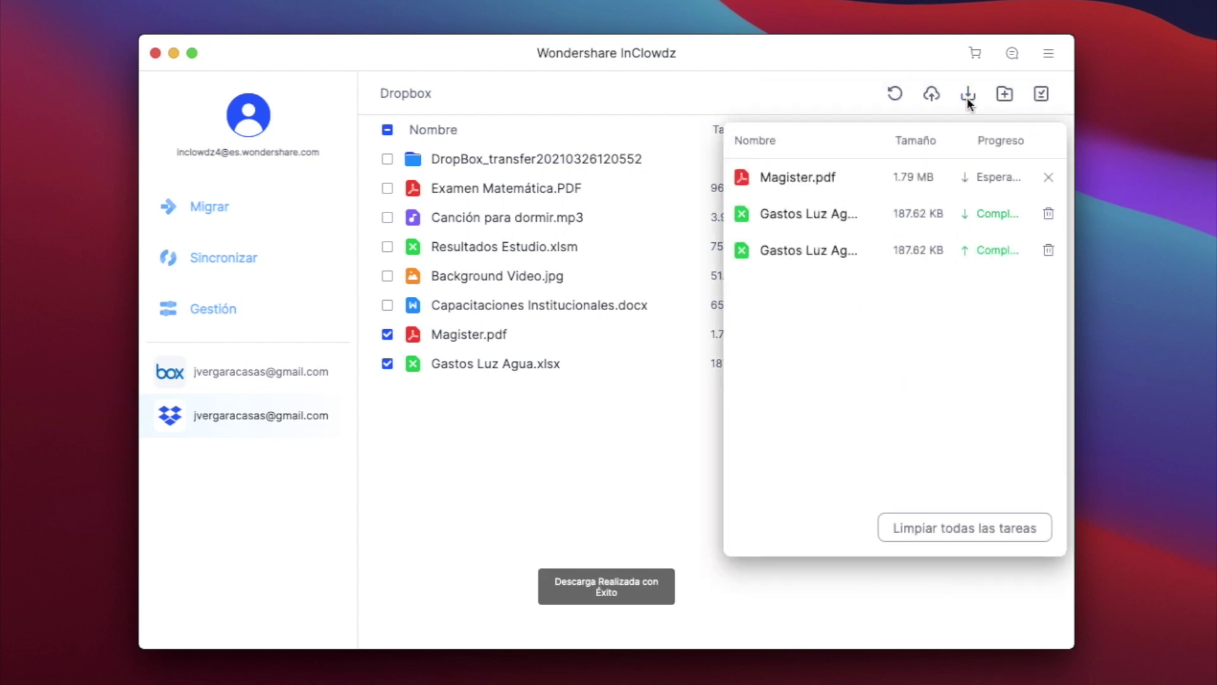
pyautogui.click(648, 481)
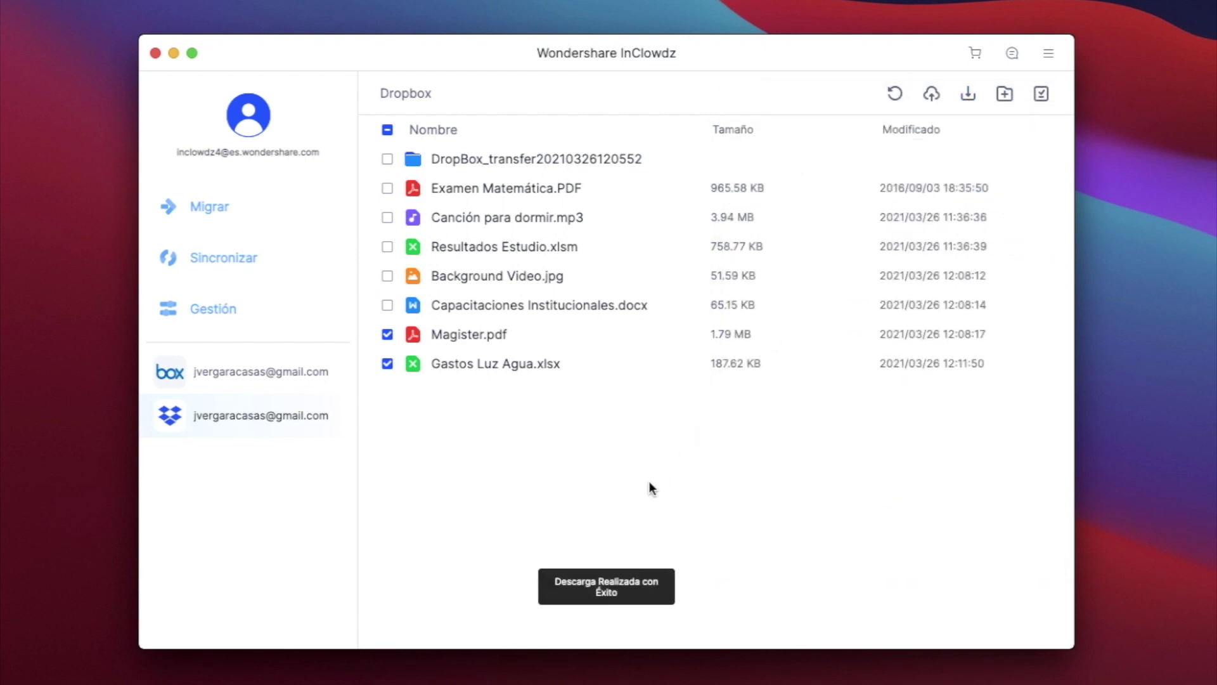
pyautogui.rightClick(539, 349)
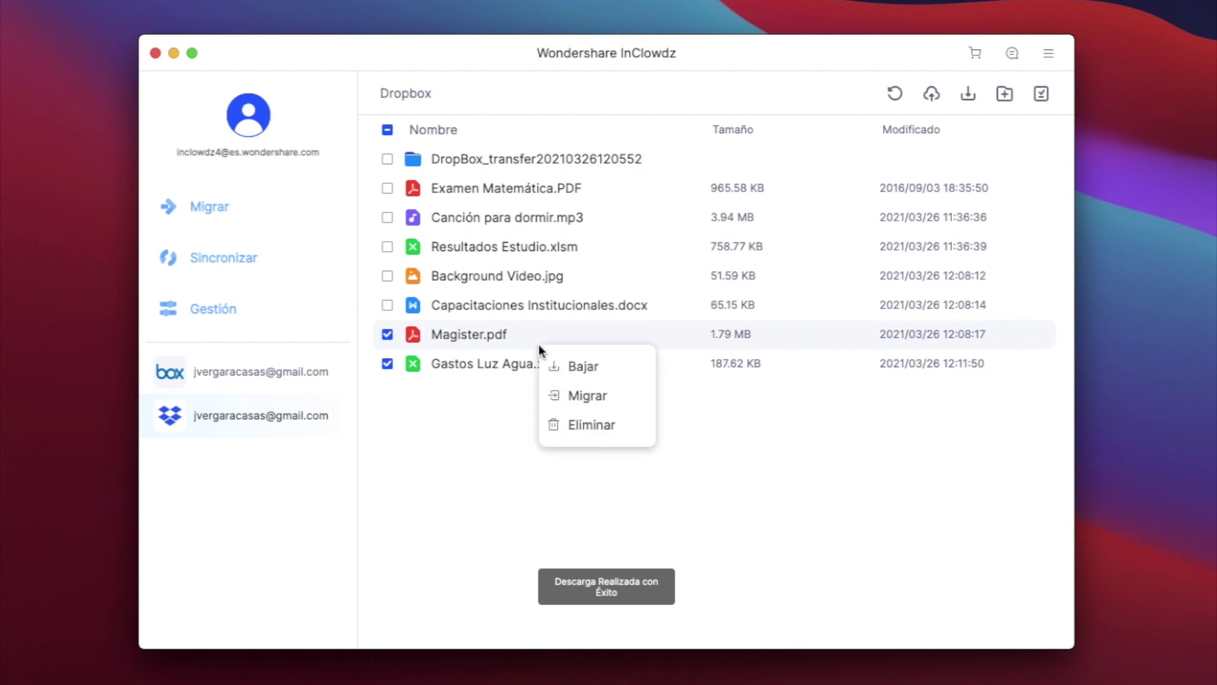
pyautogui.click(819, 477)
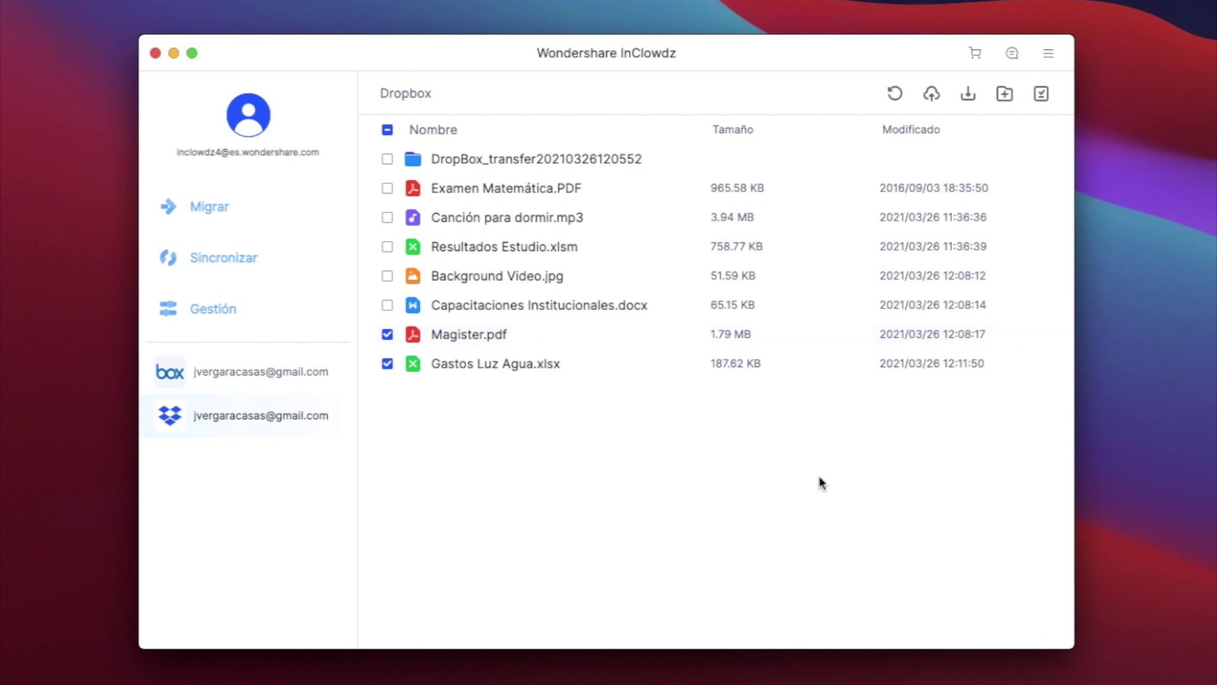
# Step: Create a new folder named TUTORIALES in Dropbox
pyautogui.click(1005, 95)
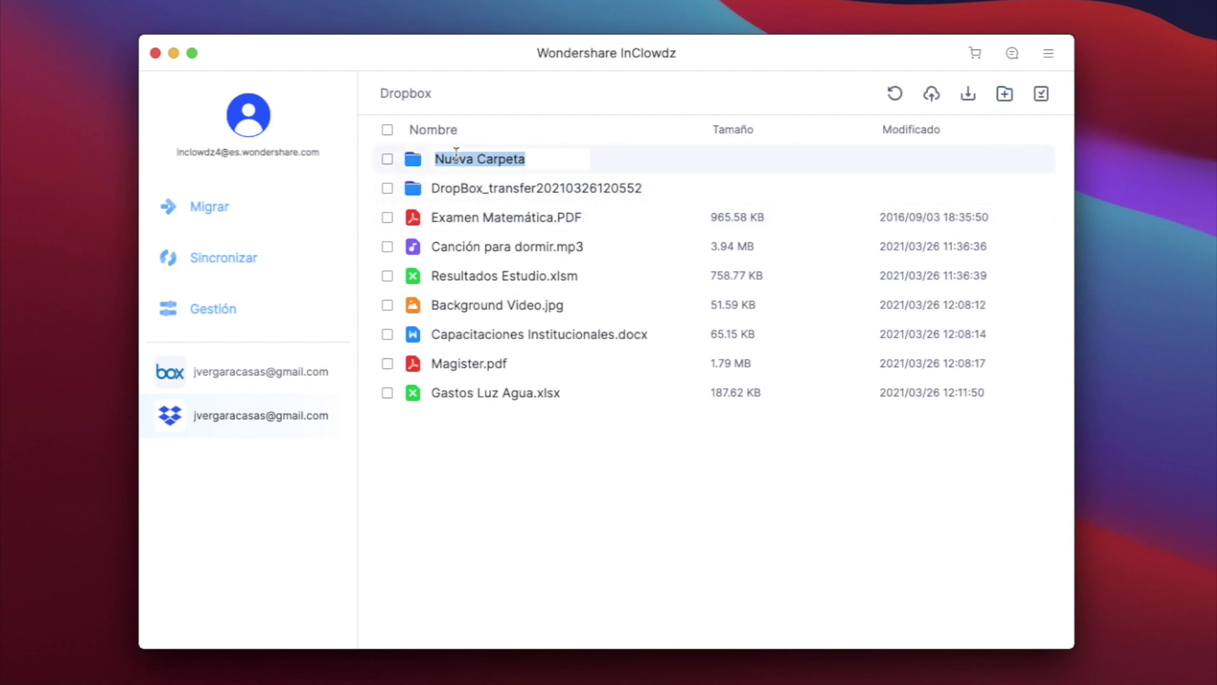
pyautogui.write('TUTORIALES')
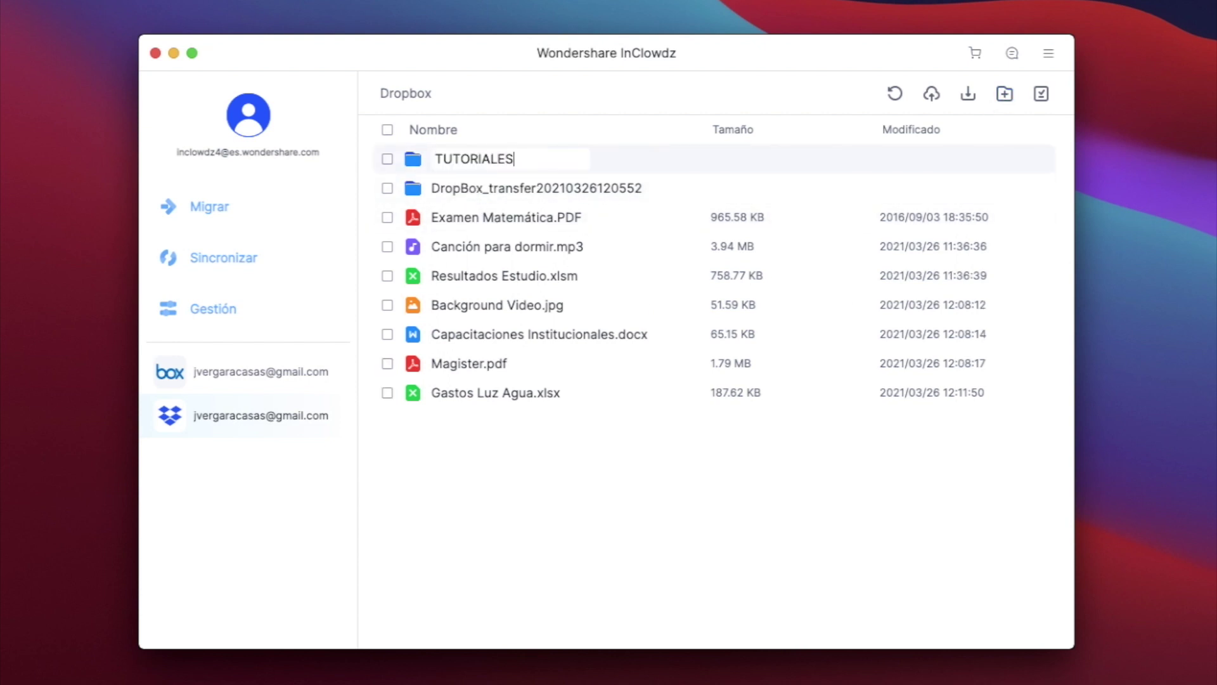
pyautogui.press('Return')
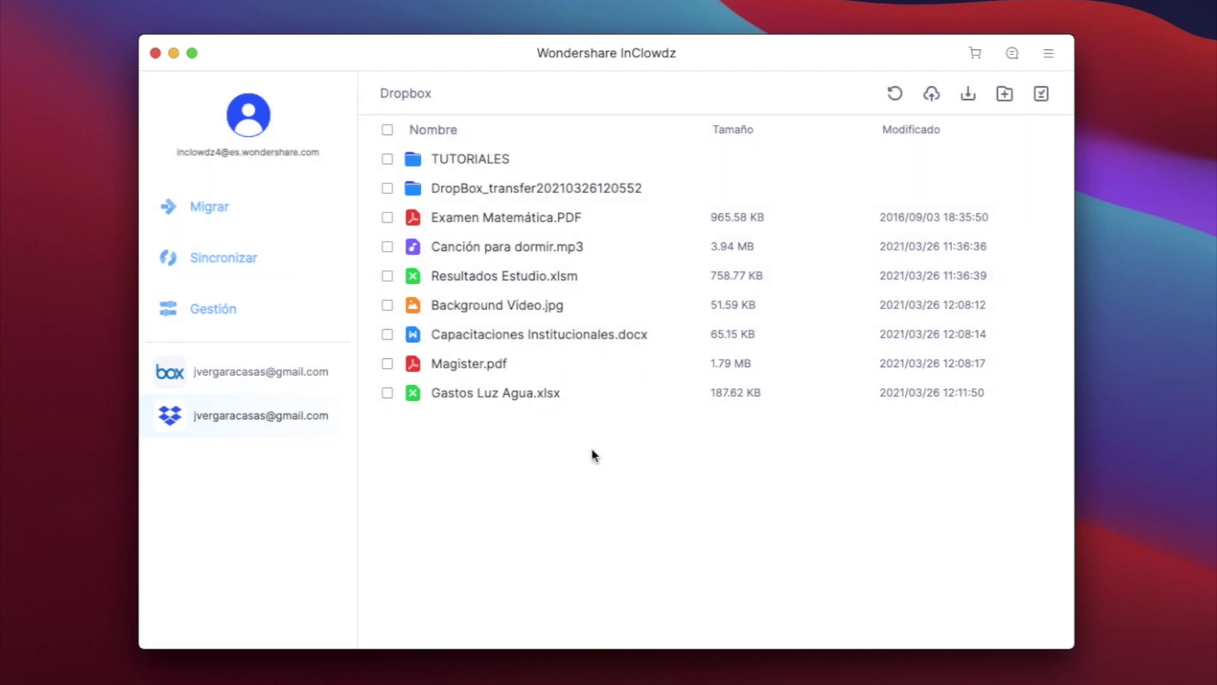
# Step: Check the progress of the transfer tasks, close the list, and open the Box account's files
pyautogui.click(1043, 93)
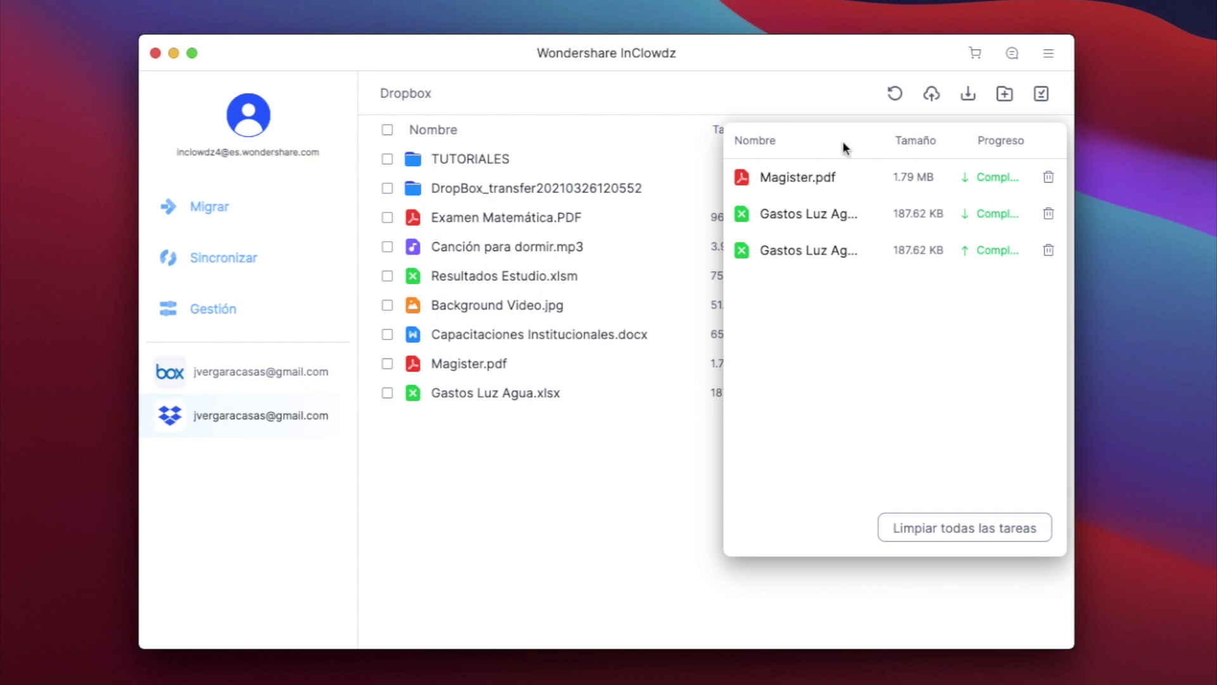
pyautogui.click(521, 629)
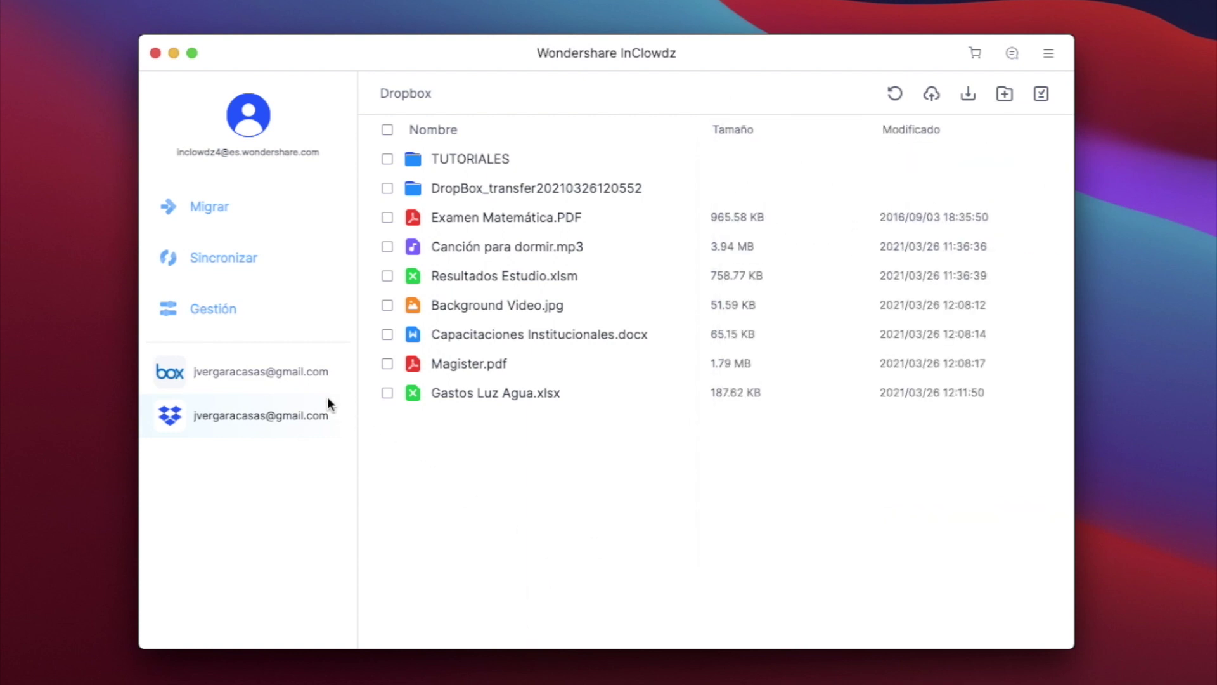
pyautogui.click(306, 373)
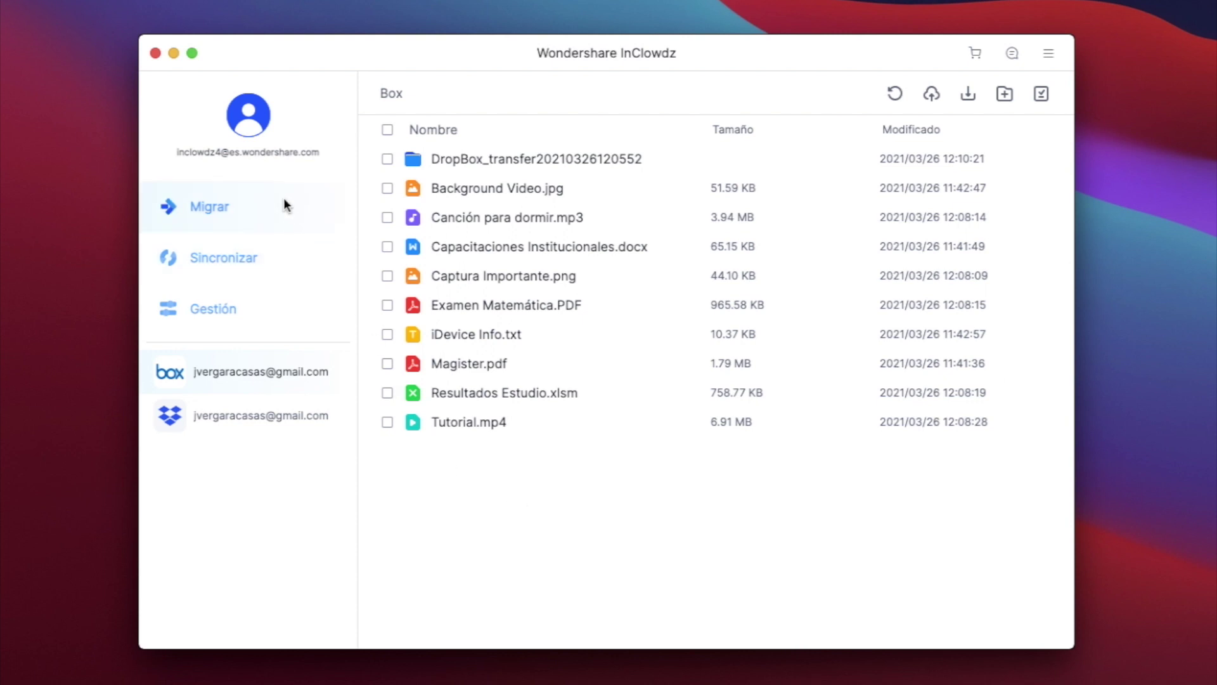
# Step: View the program's version and company information, and close it
pyautogui.click(1051, 56)
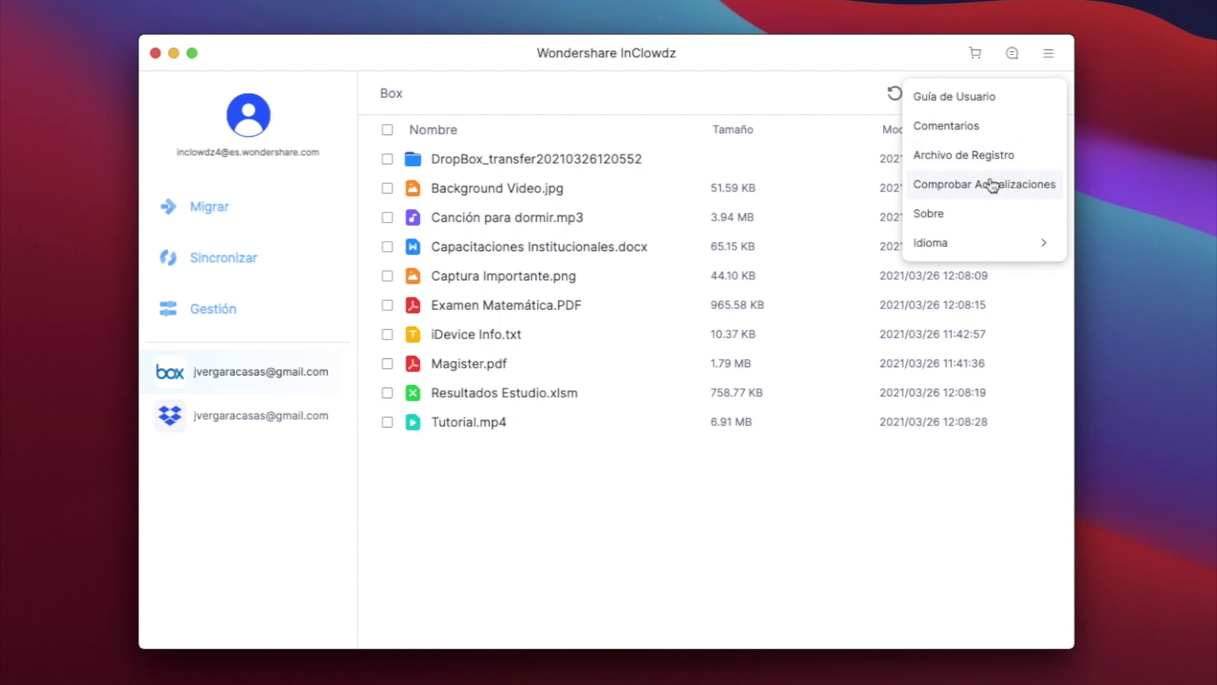
pyautogui.click(968, 215)
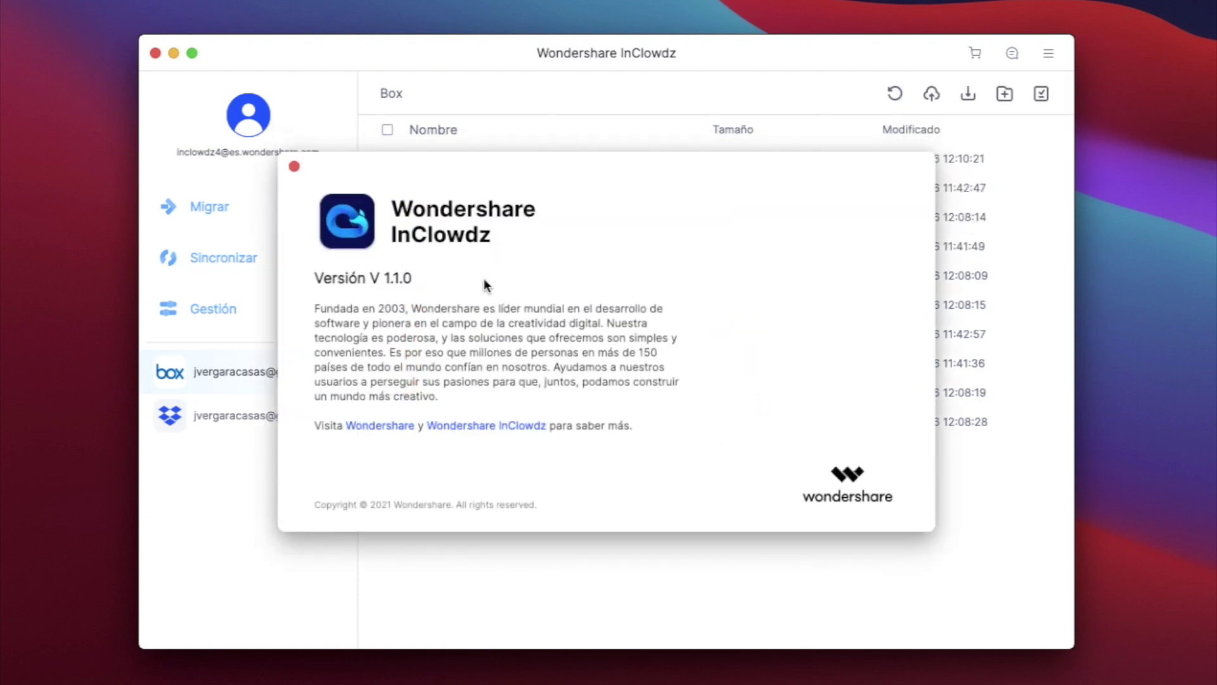
pyautogui.click(295, 166)
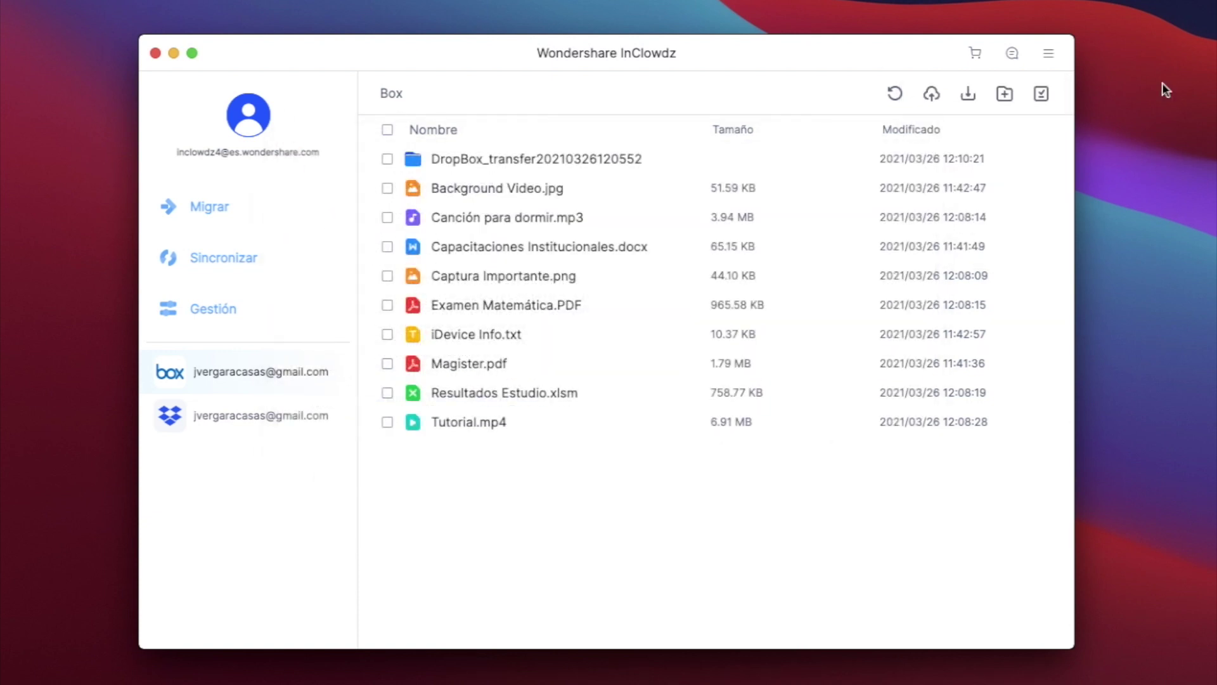
# Step: View the available interface languages, and close the list without choosing one
pyautogui.click(1047, 53)
pyautogui.moveTo(977, 245)
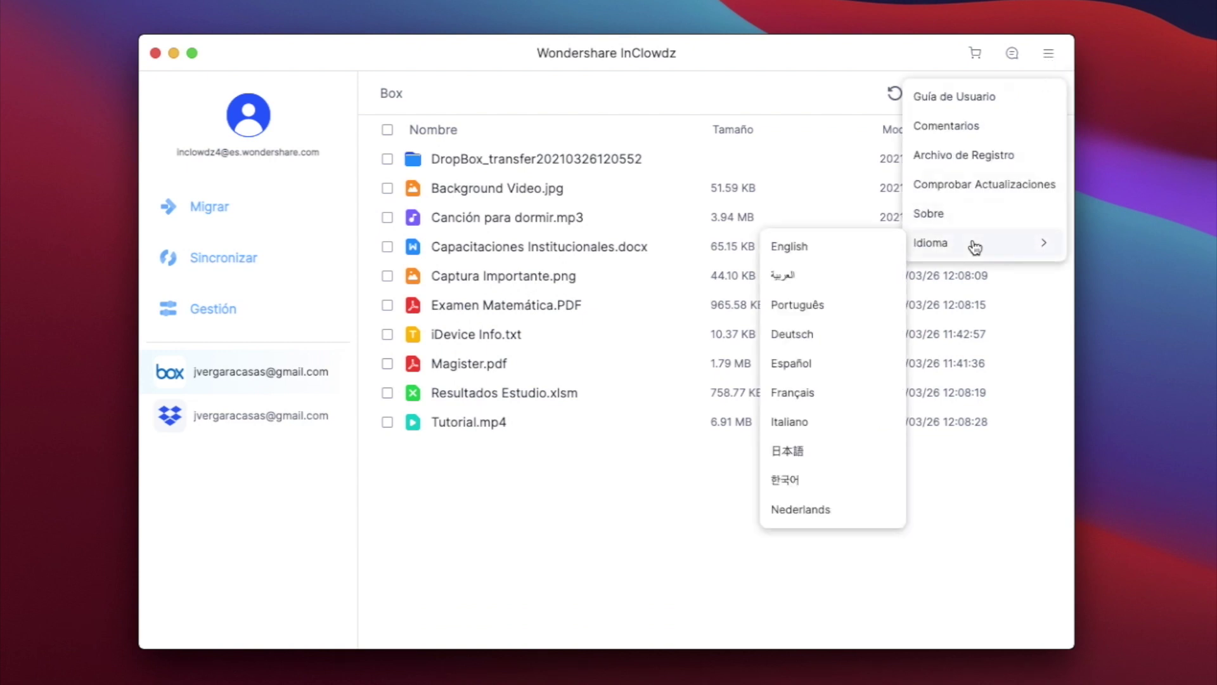
pyautogui.click(868, 58)
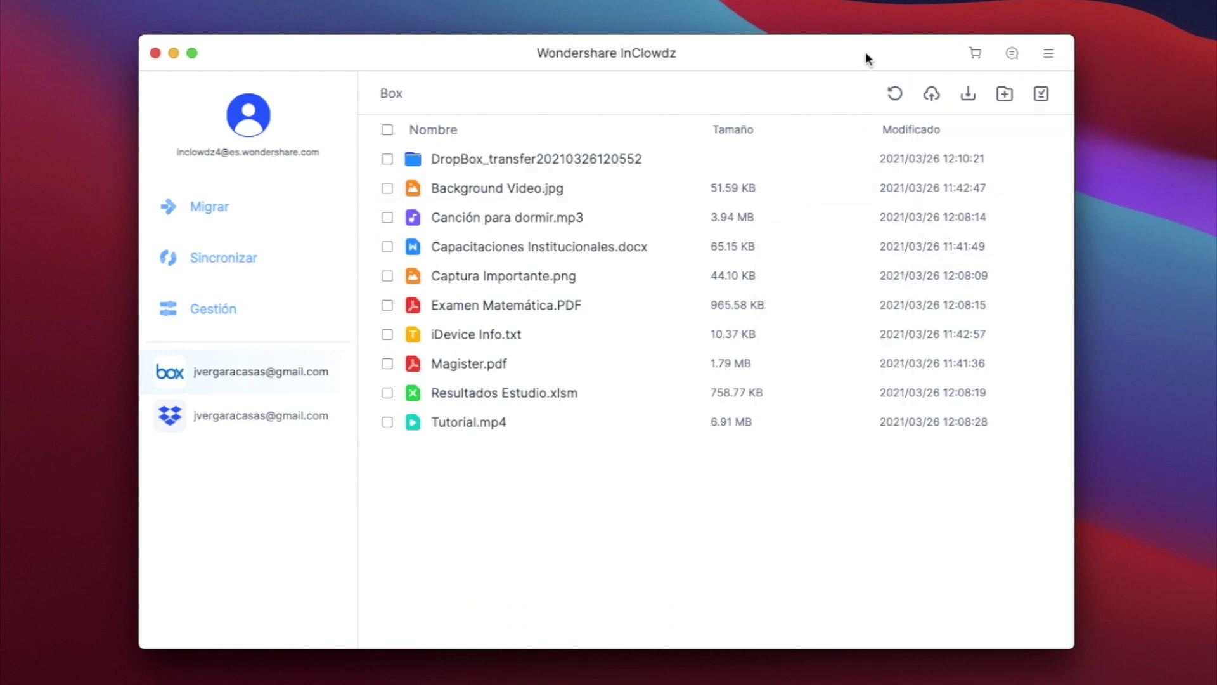
# Step: Open the Wondershare support site in the browser and look through its quick links and popular help topics
pyautogui.click(1011, 54)
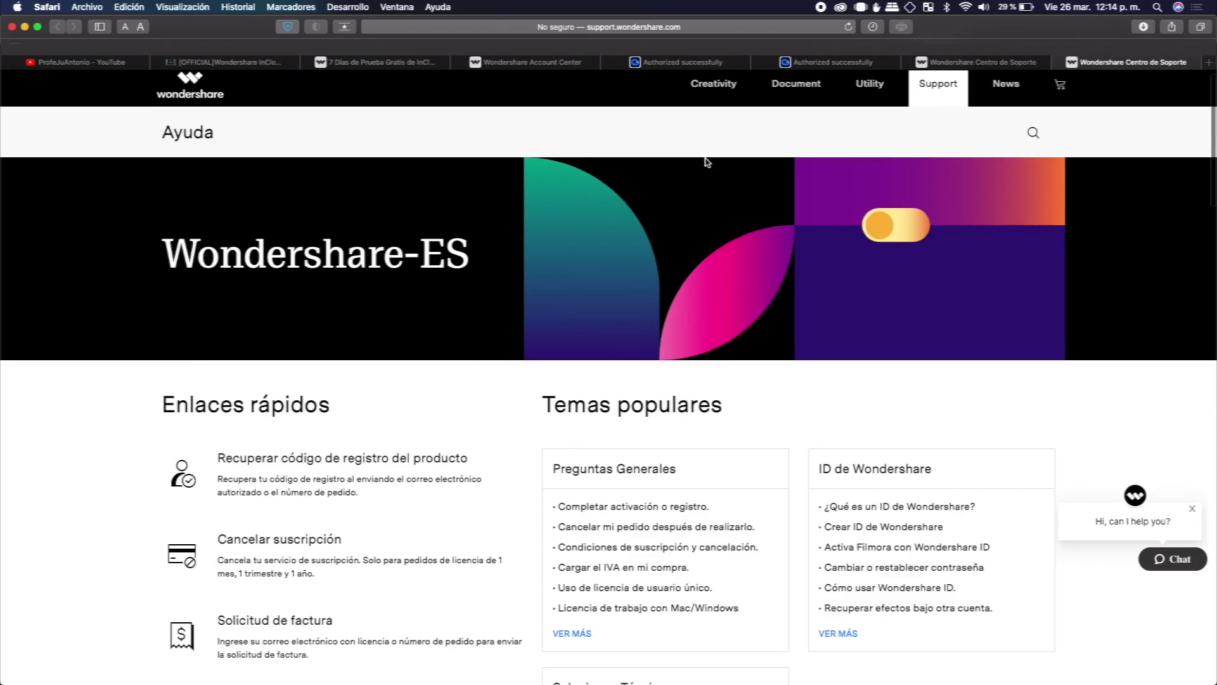
pyautogui.scroll(-5, 707, 162)
pyautogui.scroll(-2, 707, 162)
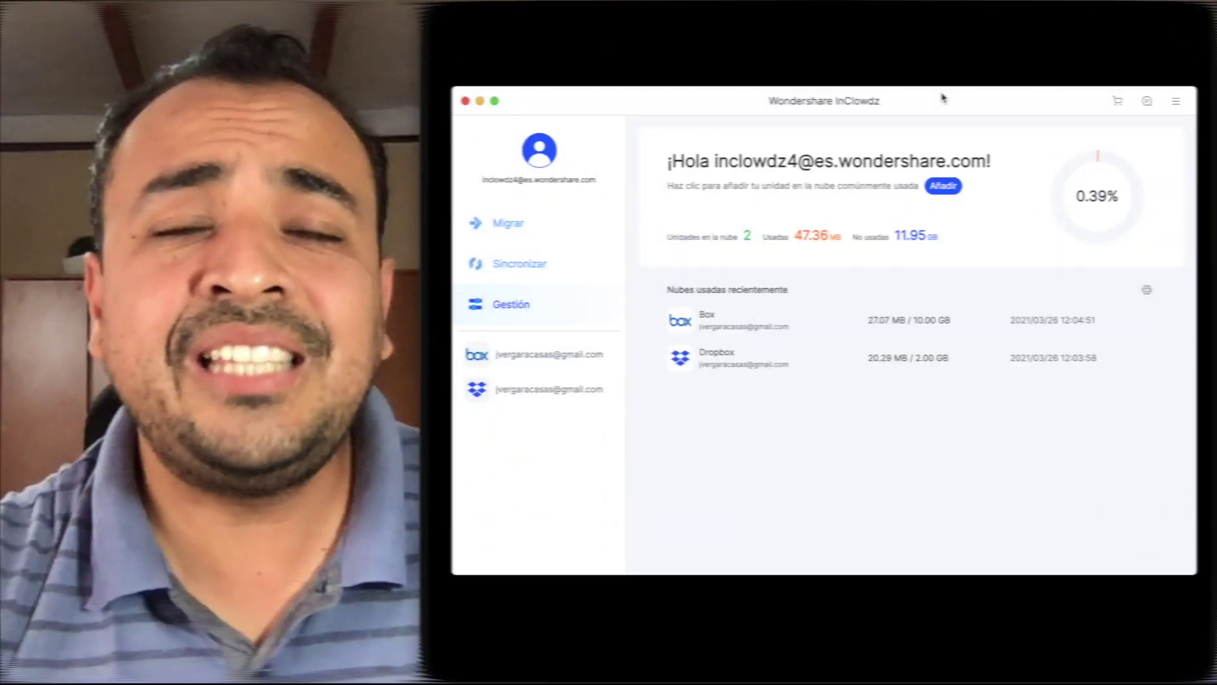
# Step: Open the subscription plans to compare the prices and features of the free, monthly and quarterly options
pyautogui.click(1117, 102)
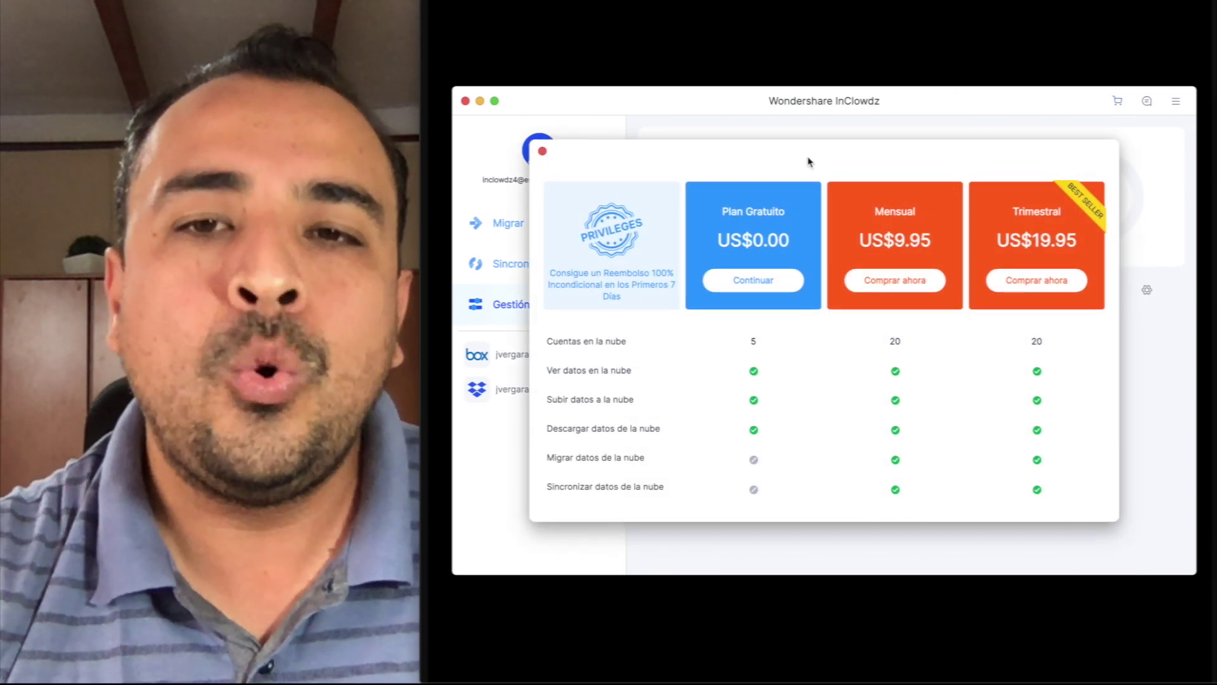